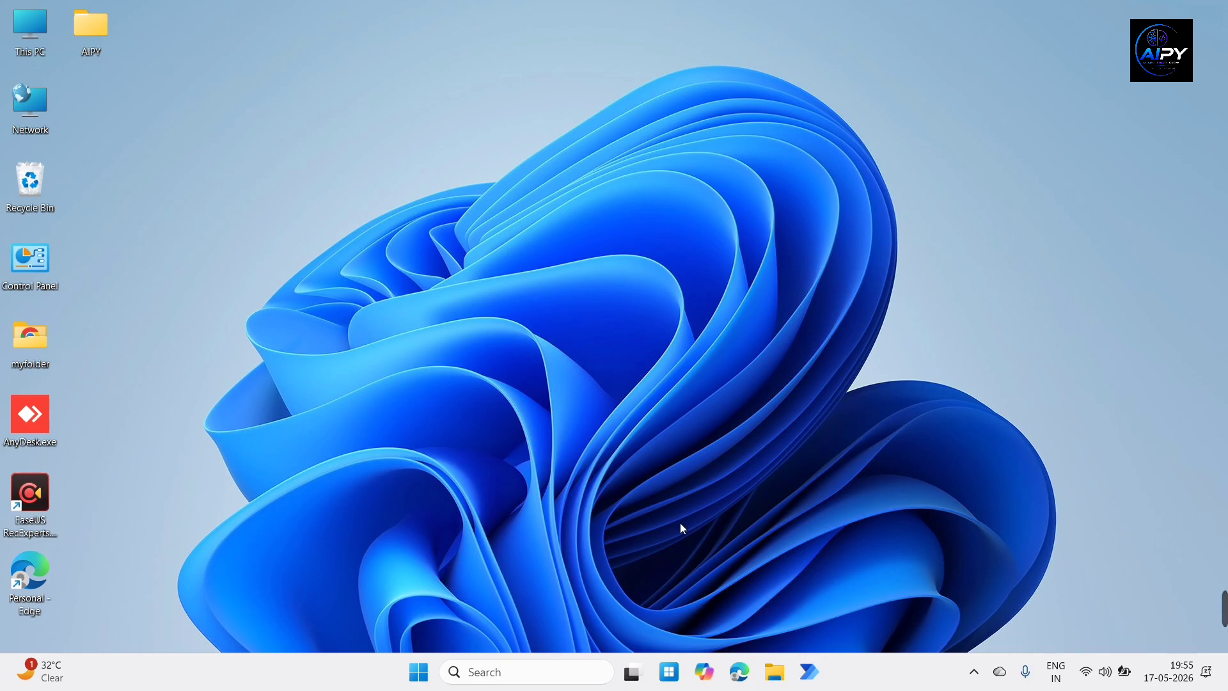
# Launch Microsoft Edge, and search Windows for cmd to open a Command Prompt window.
pyautogui.click(739, 681)
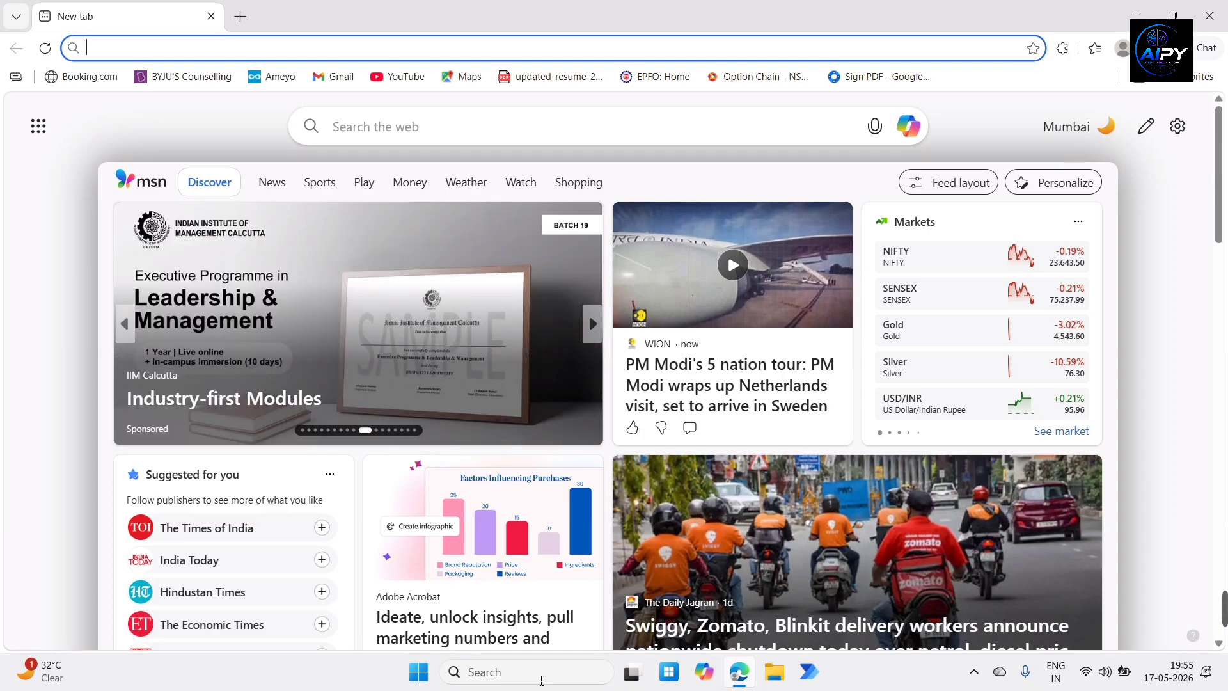
pyautogui.click(523, 676)
pyautogui.write('c')
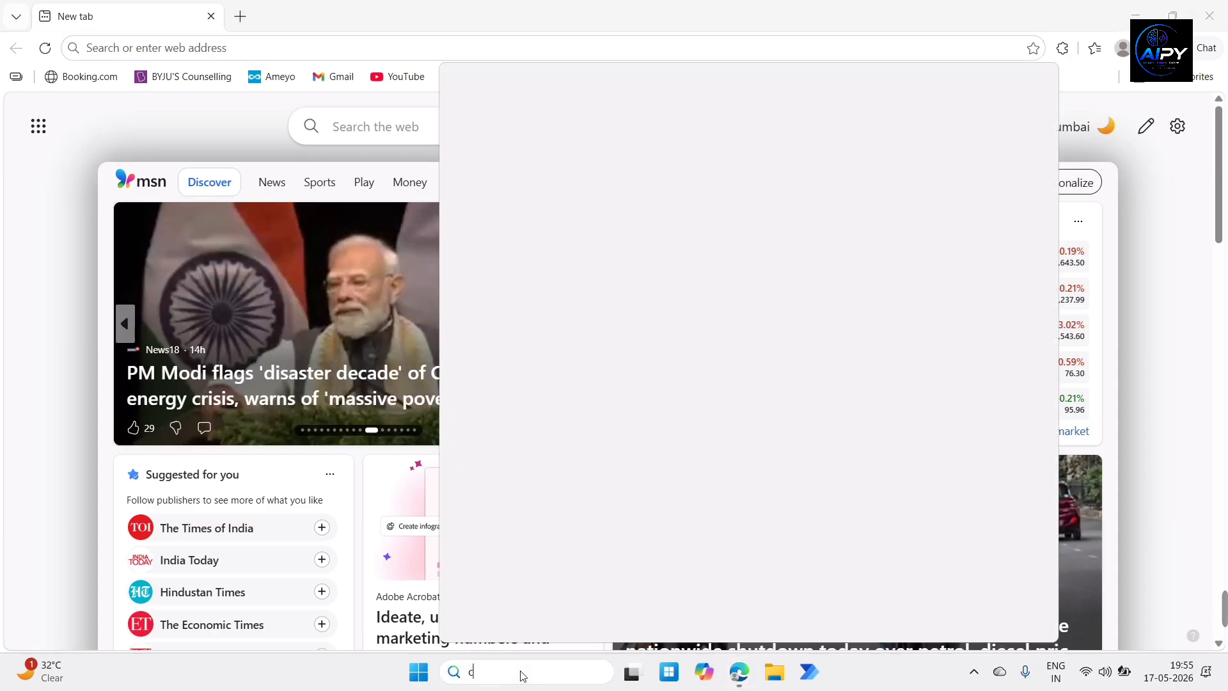
pyautogui.write('md')
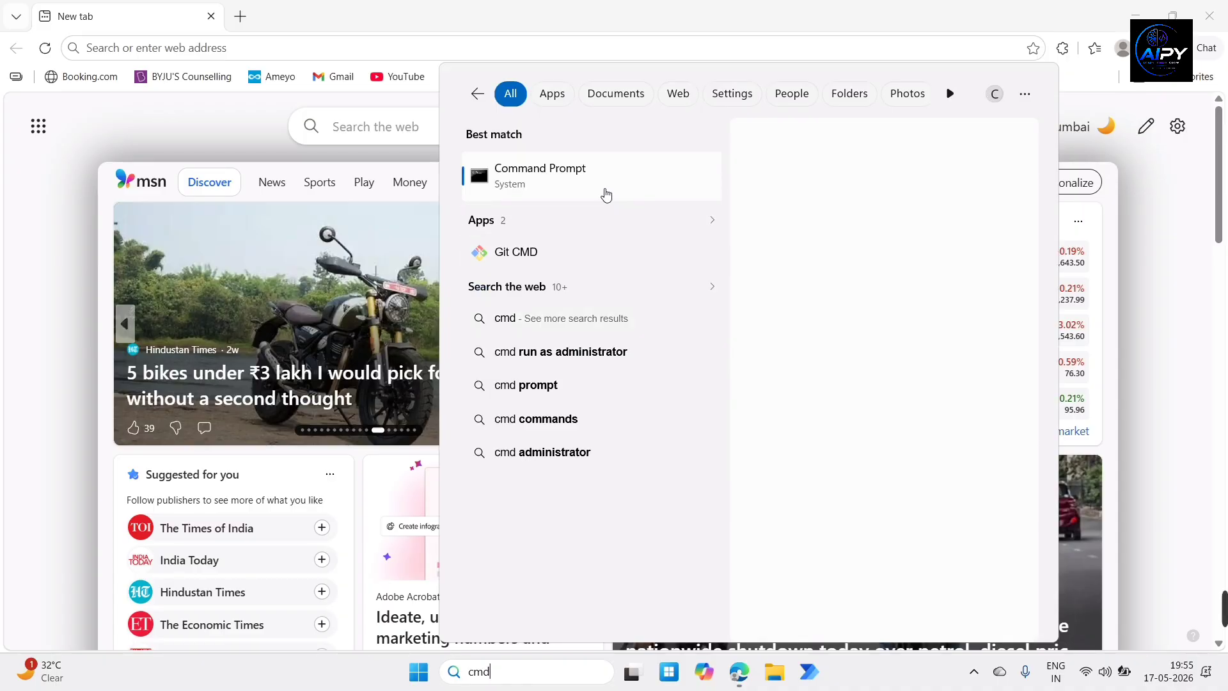
pyautogui.click(606, 195)
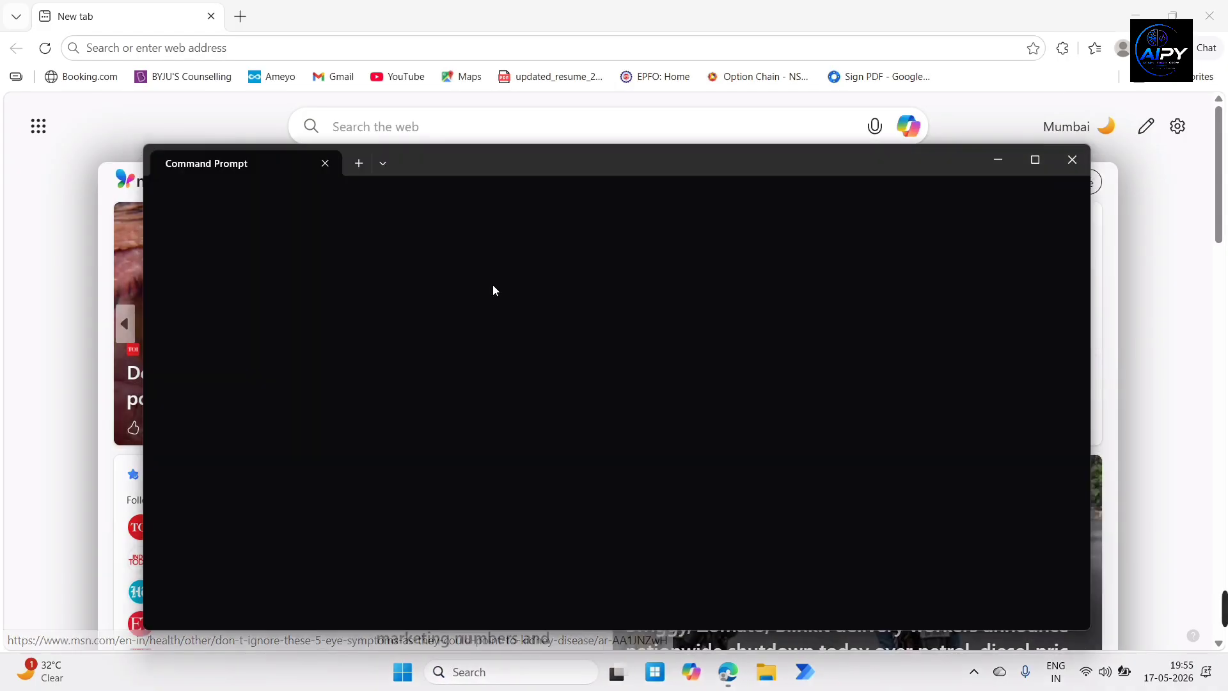
# Check whether Python is installed by running python and python --version in the Command Prompt, closing the Microsoft Store and the Command Prompt.
pyautogui.write('python')
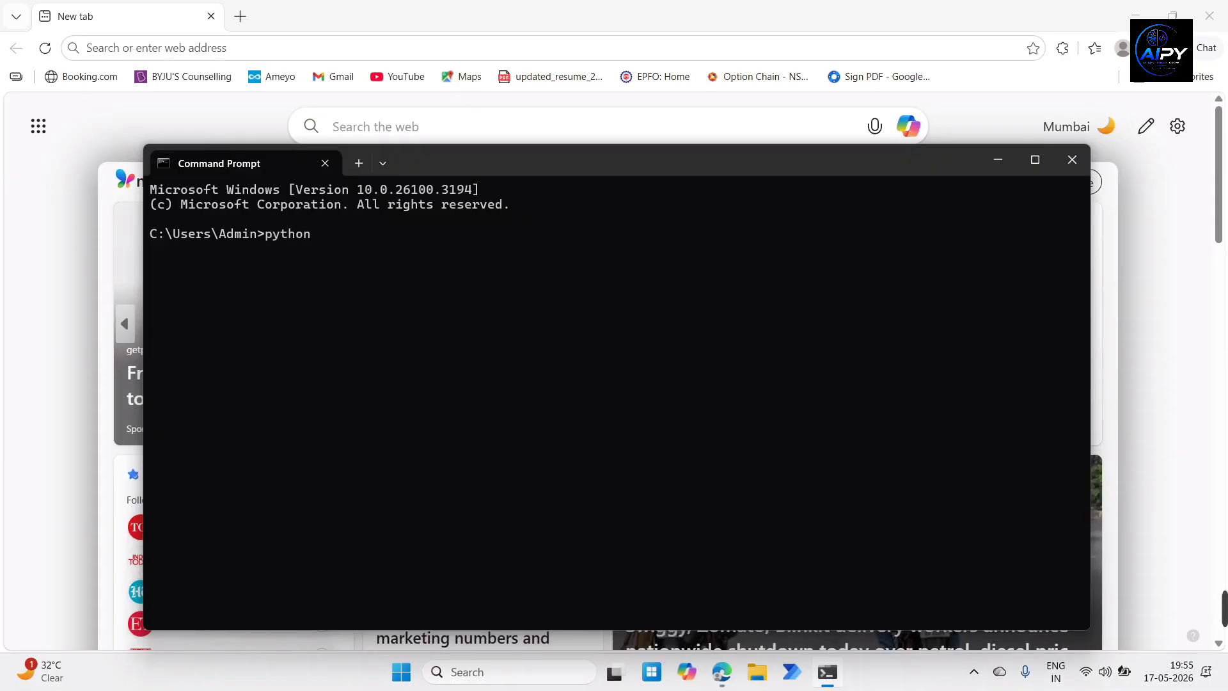
pyautogui.press('Return')
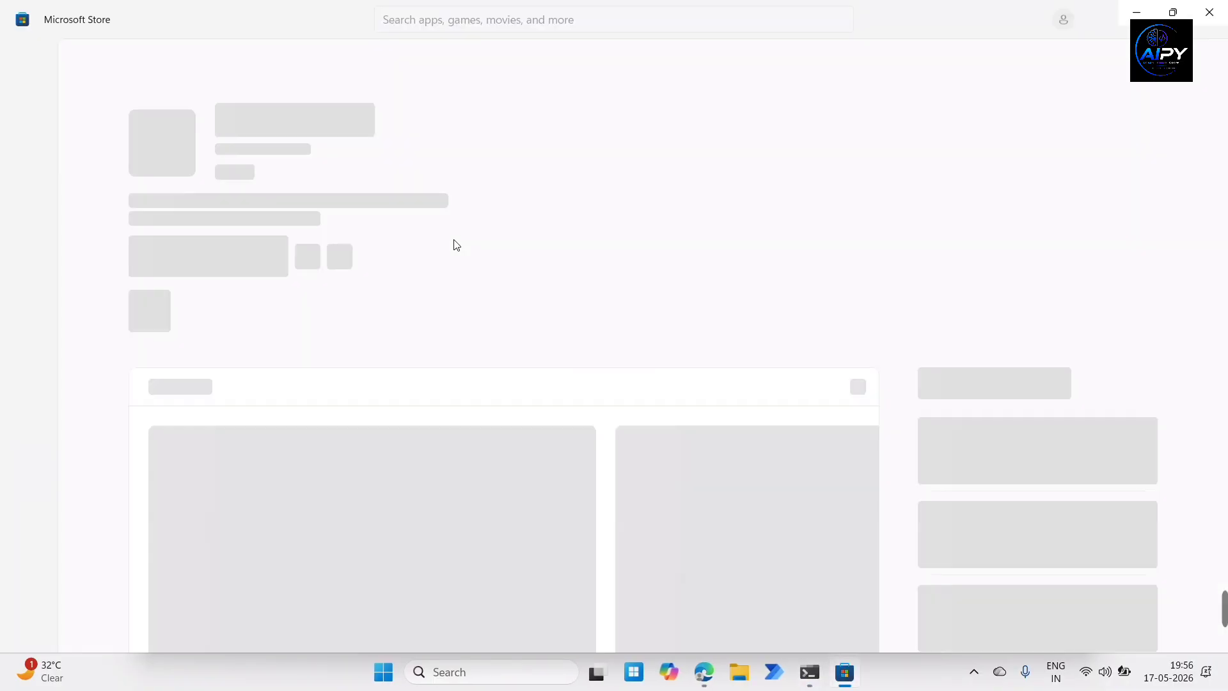
pyautogui.click(1210, 12)
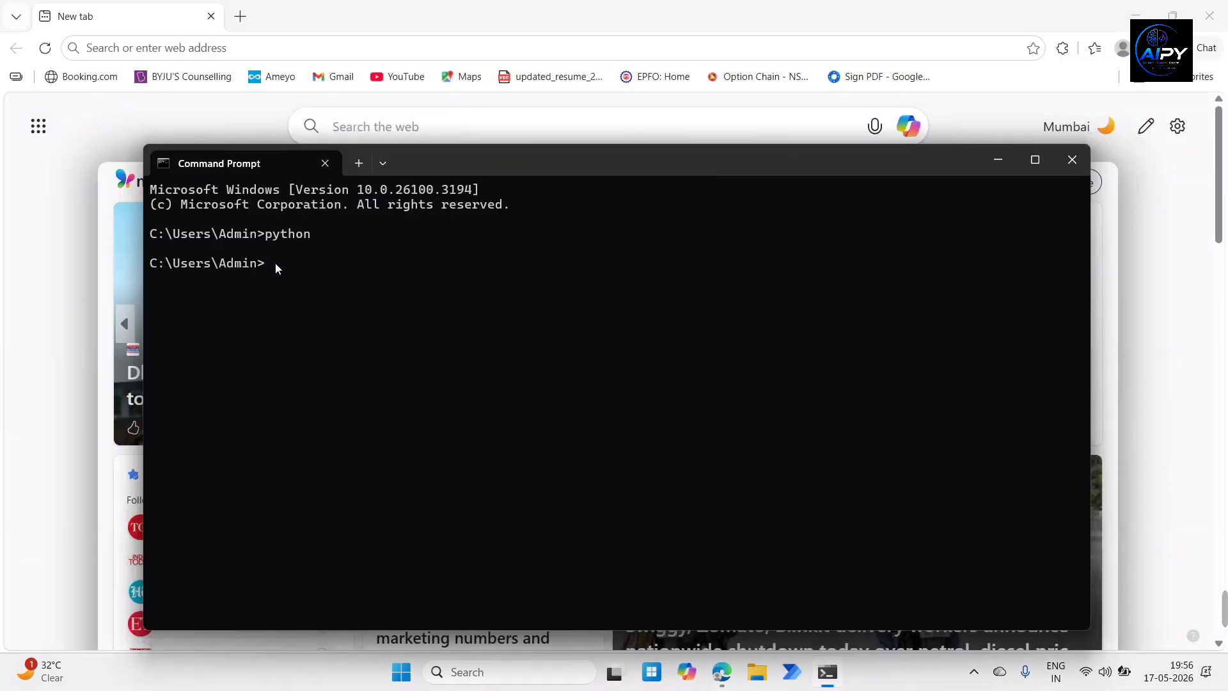
pyautogui.write('python --version')
pyautogui.press('Return')
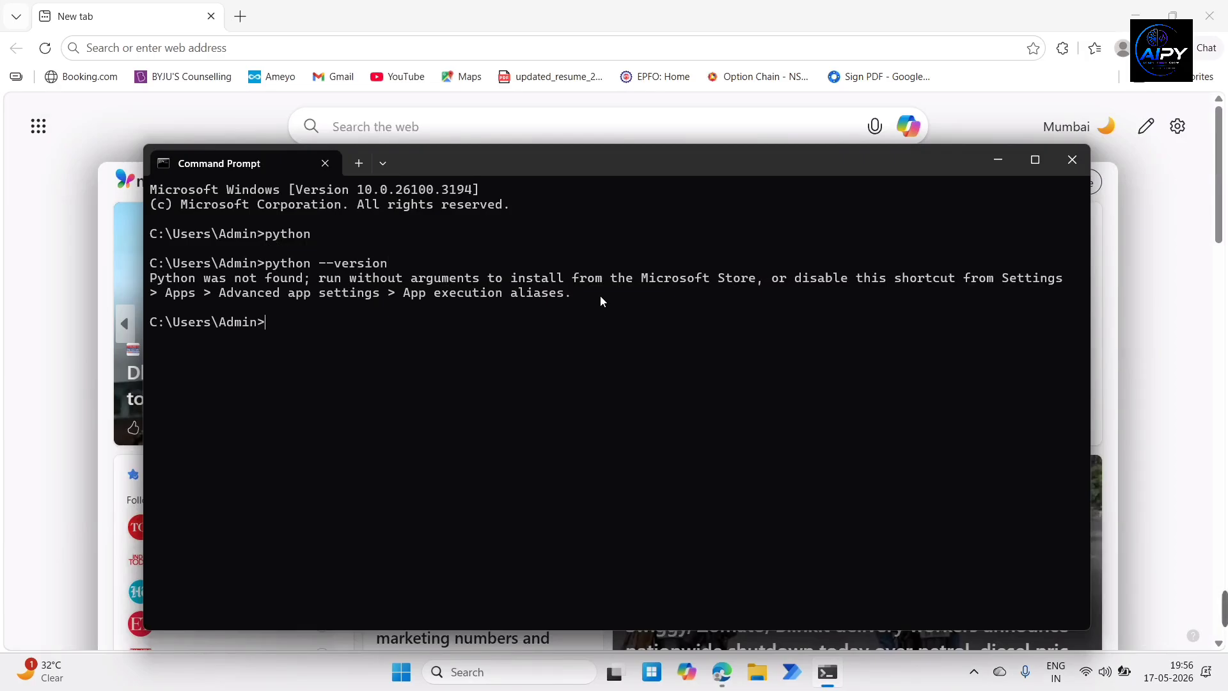
pyautogui.click(1069, 161)
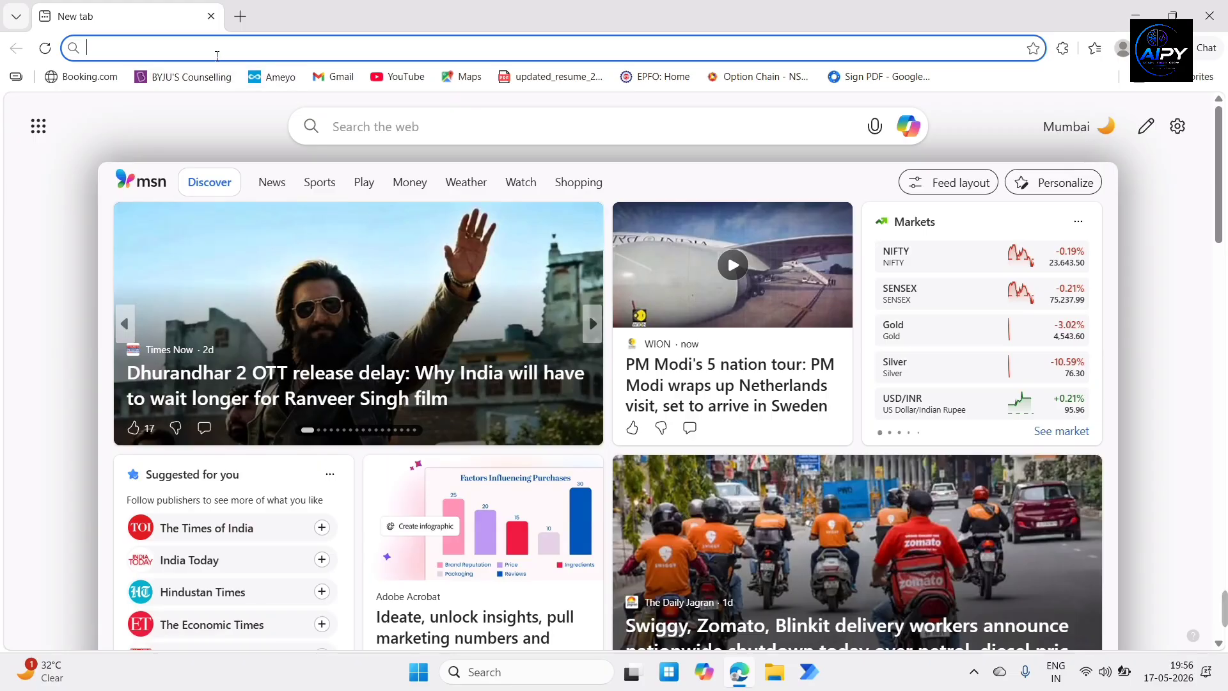
pyautogui.click(217, 55)
pyautogui.write('python.or')
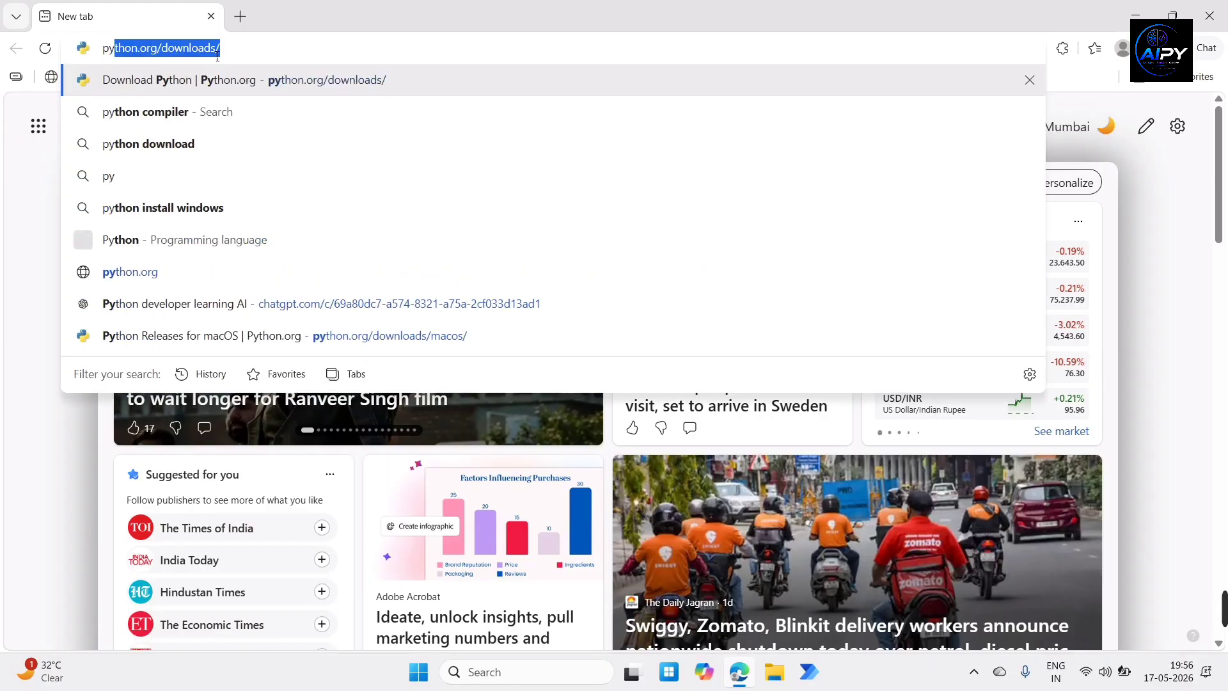
pyautogui.write('g')
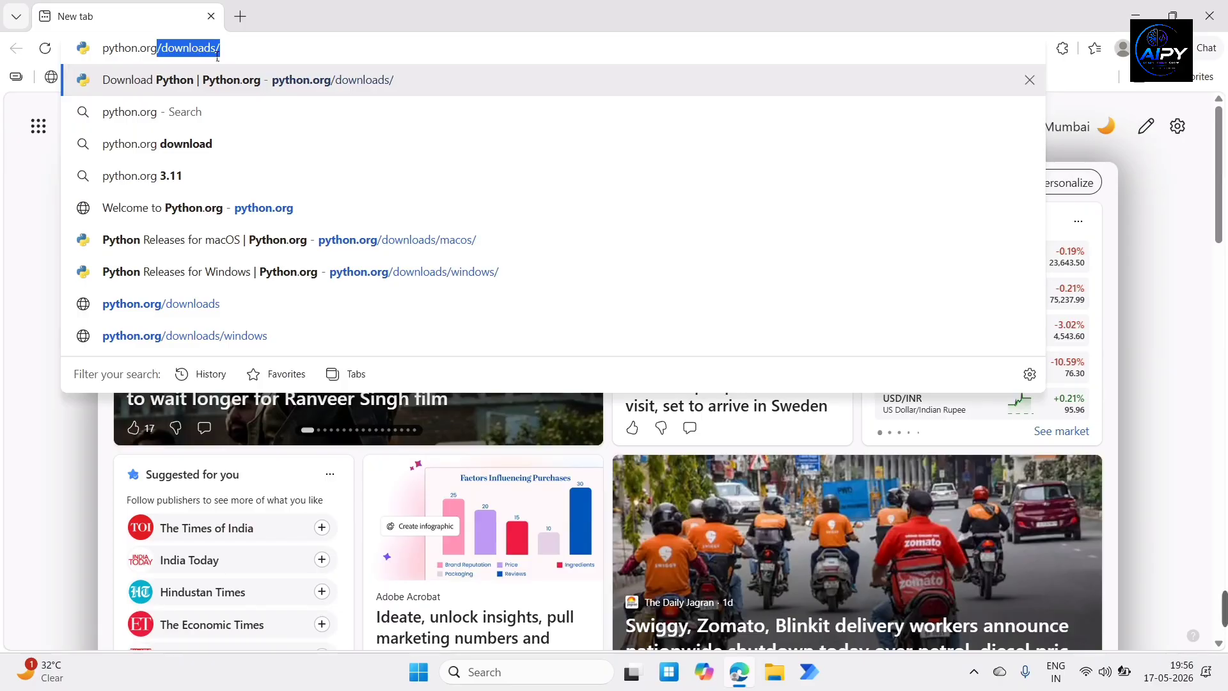
pyautogui.press('Tab')
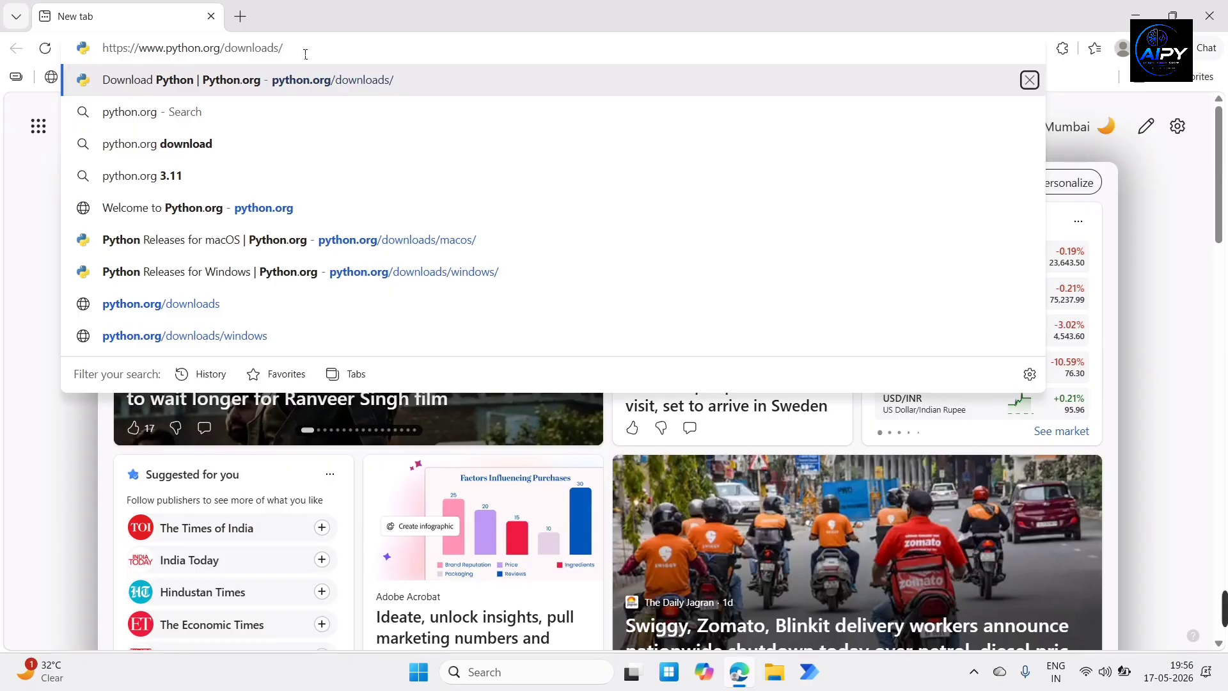
pyautogui.press('Escape')
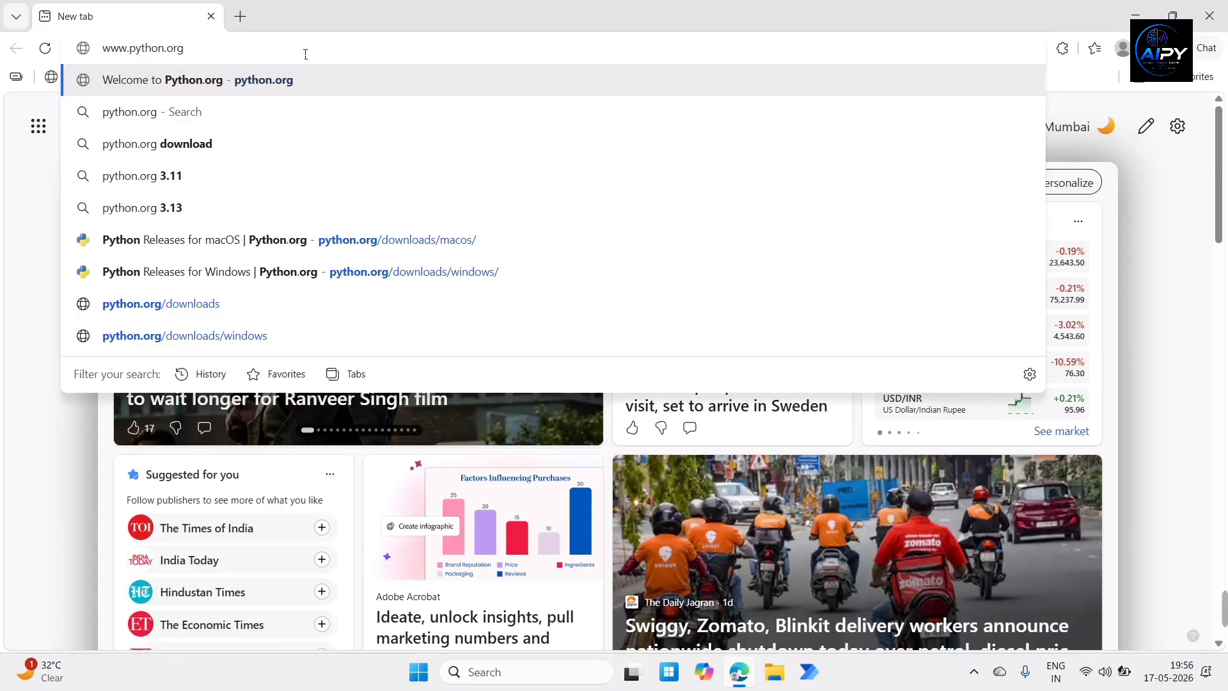
pyautogui.write('/')
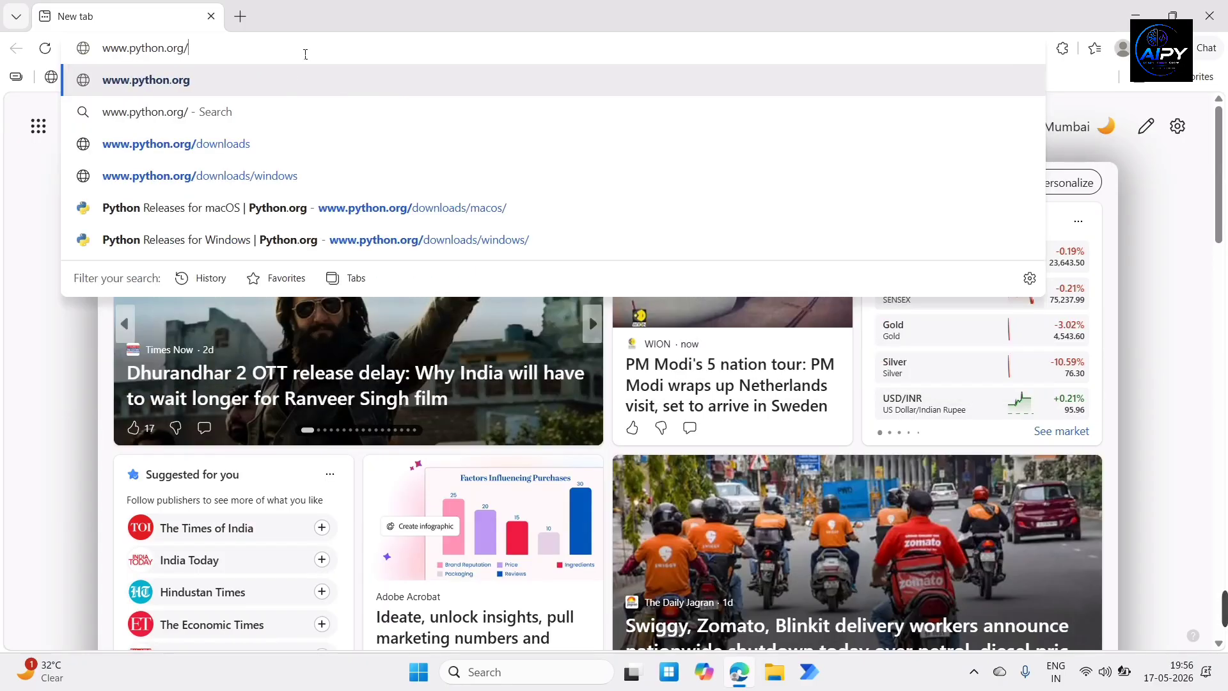
pyautogui.write('dow')
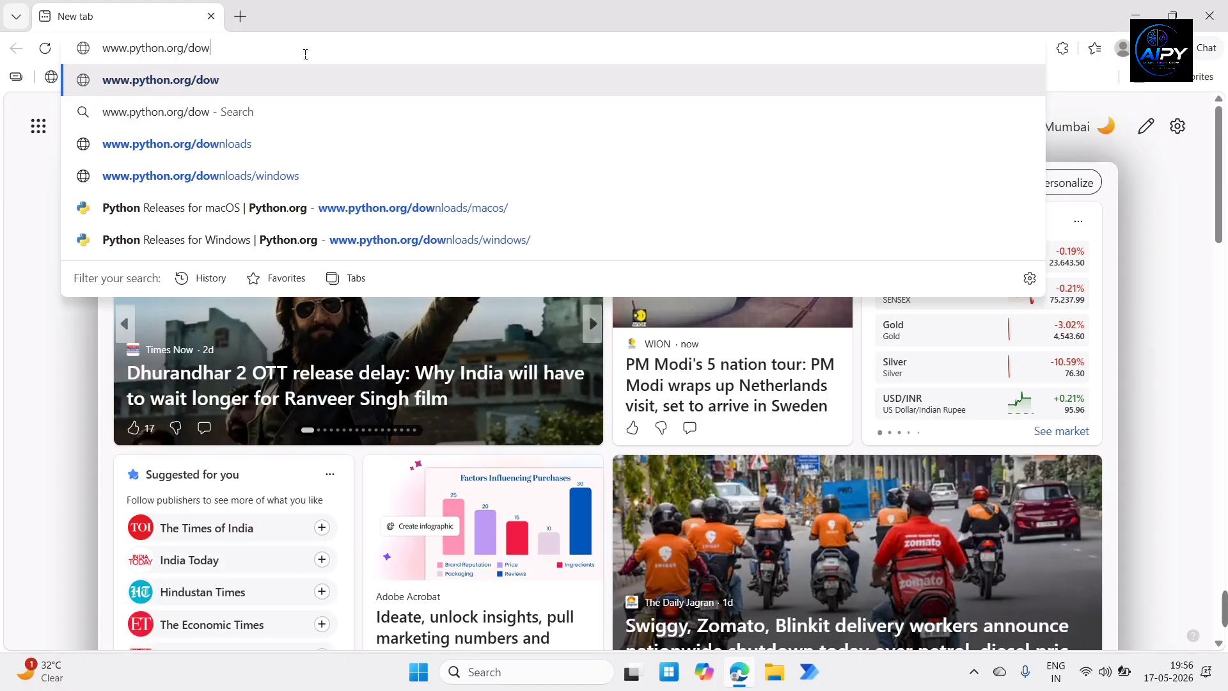
pyautogui.write('nloaa')
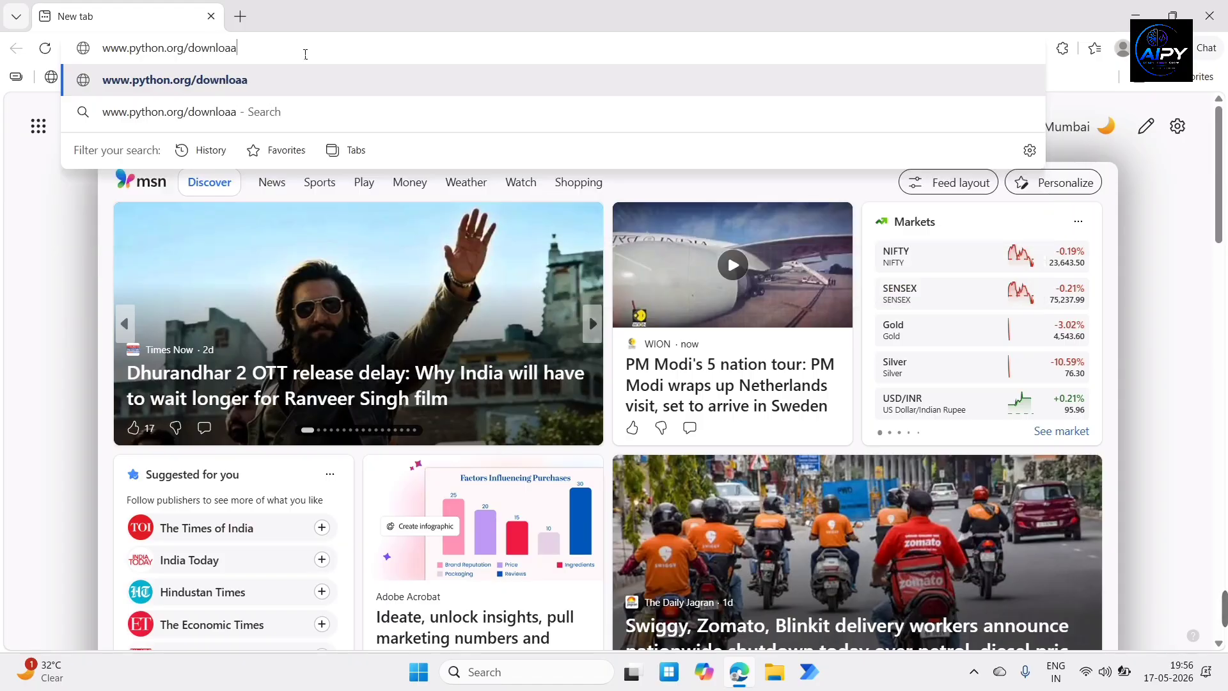
pyautogui.press('BackSpace')
pyautogui.write('ds')
pyautogui.press('Return')
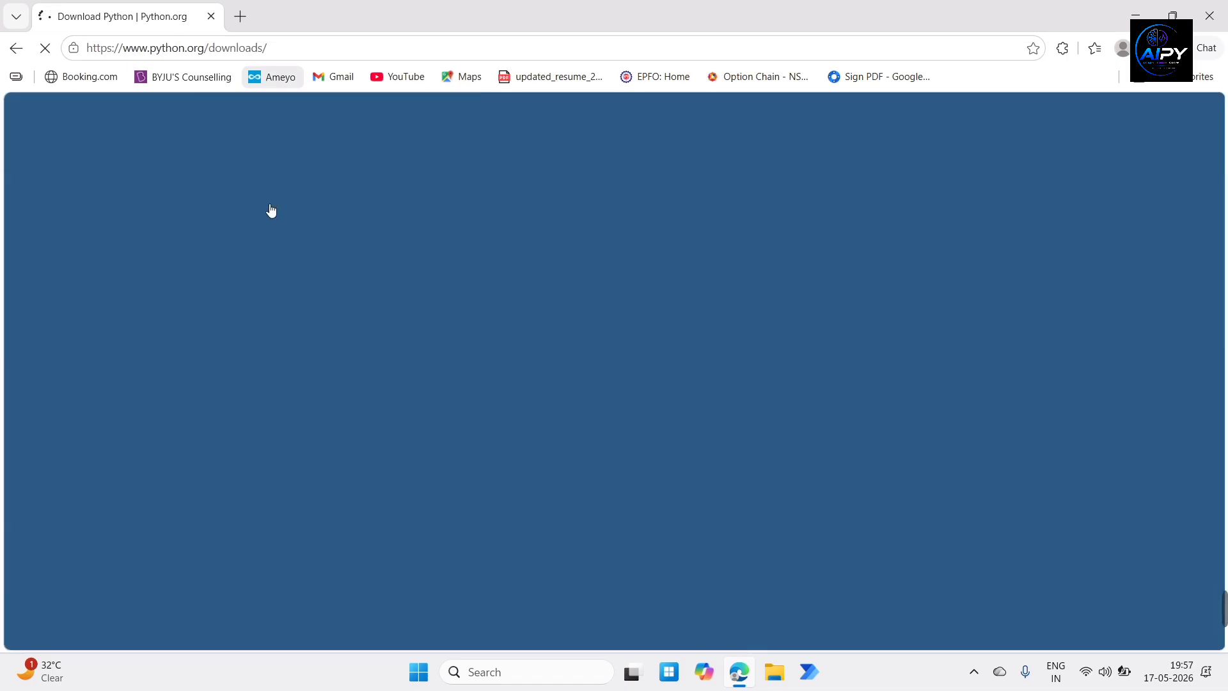
# Open the Python downloads page for Windows and review its stable releases and pre-releases.
pyautogui.moveTo(351, 291)
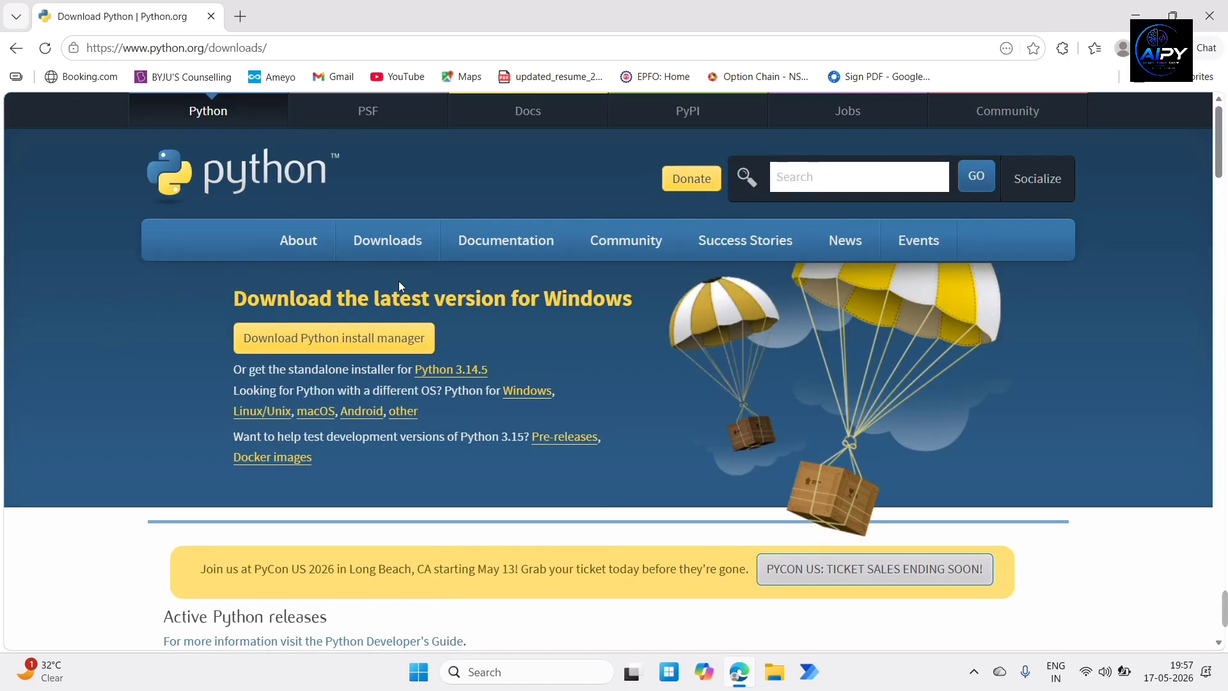
pyautogui.moveTo(408, 254)
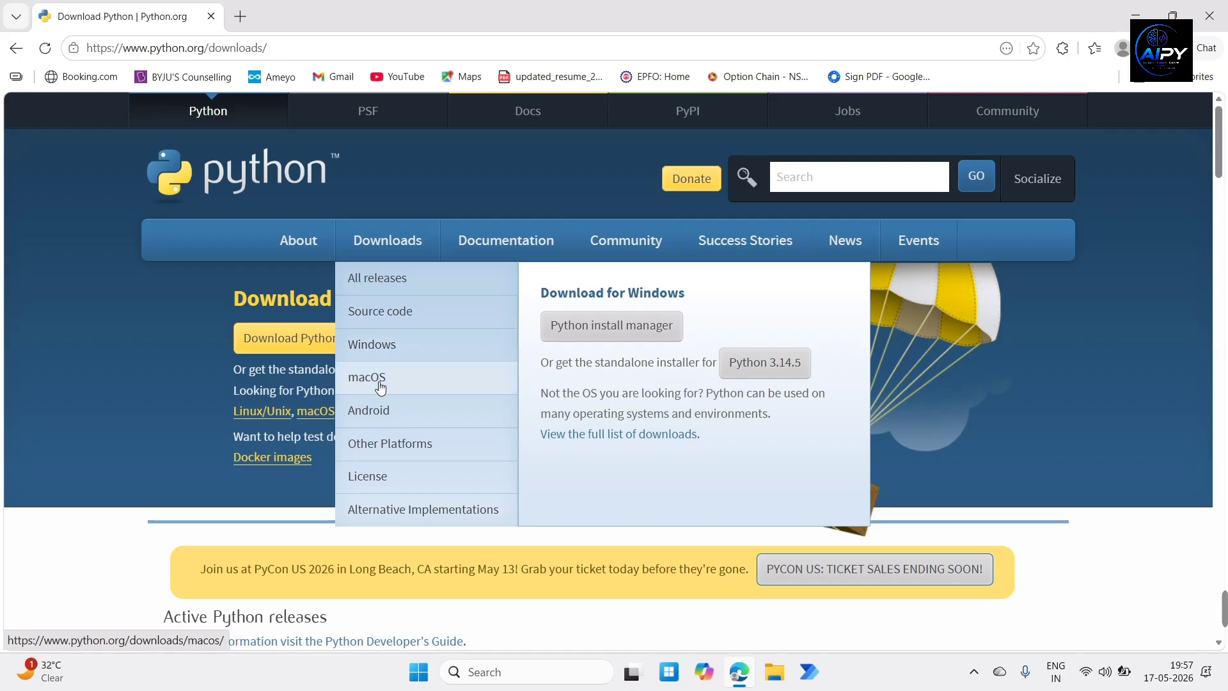
pyautogui.click(387, 347)
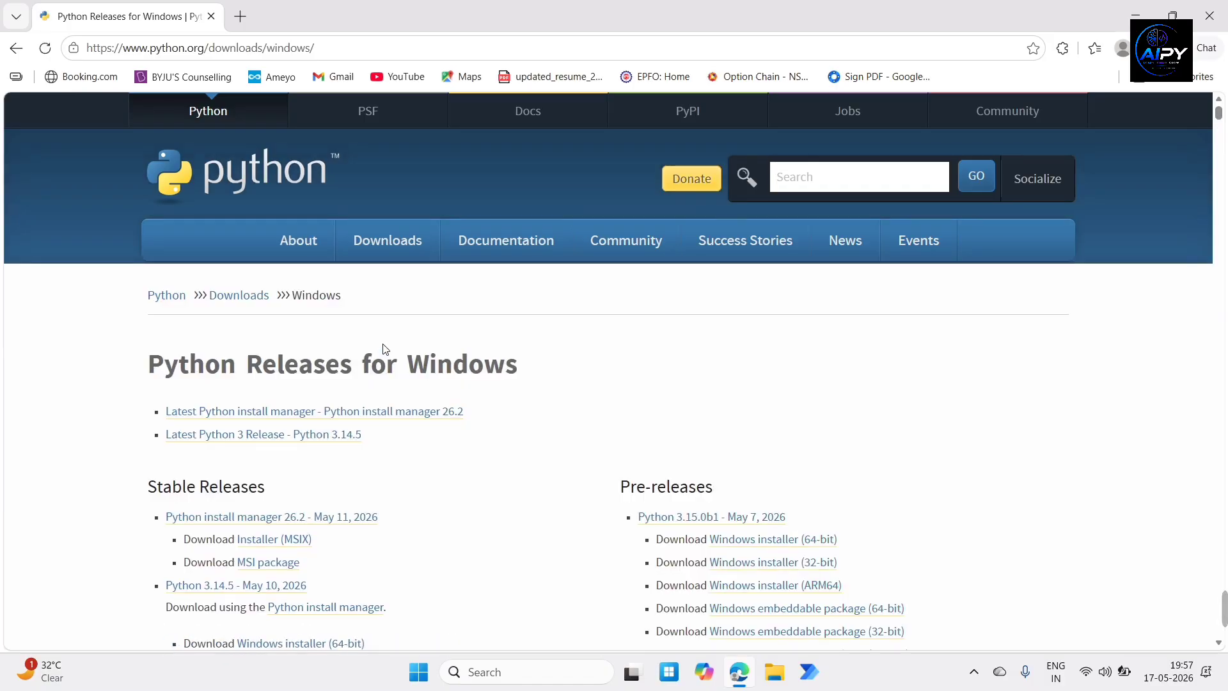
pyautogui.scroll(-5, 470, 499)
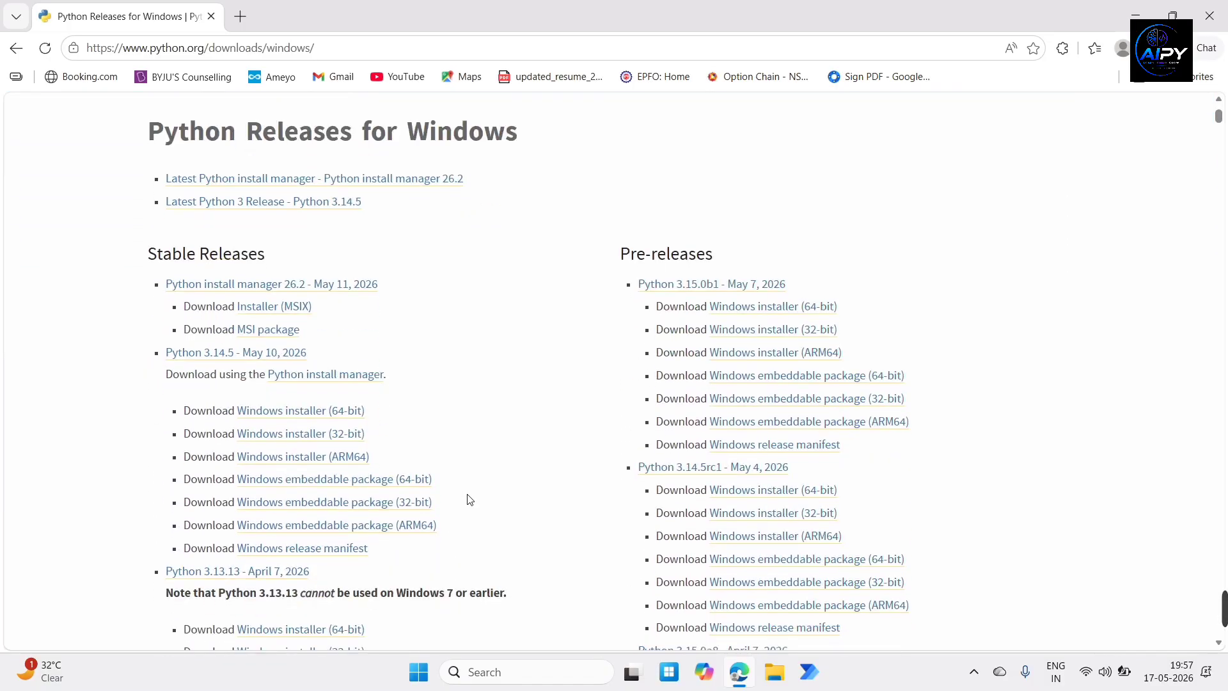
pyautogui.scroll(-1, 470, 499)
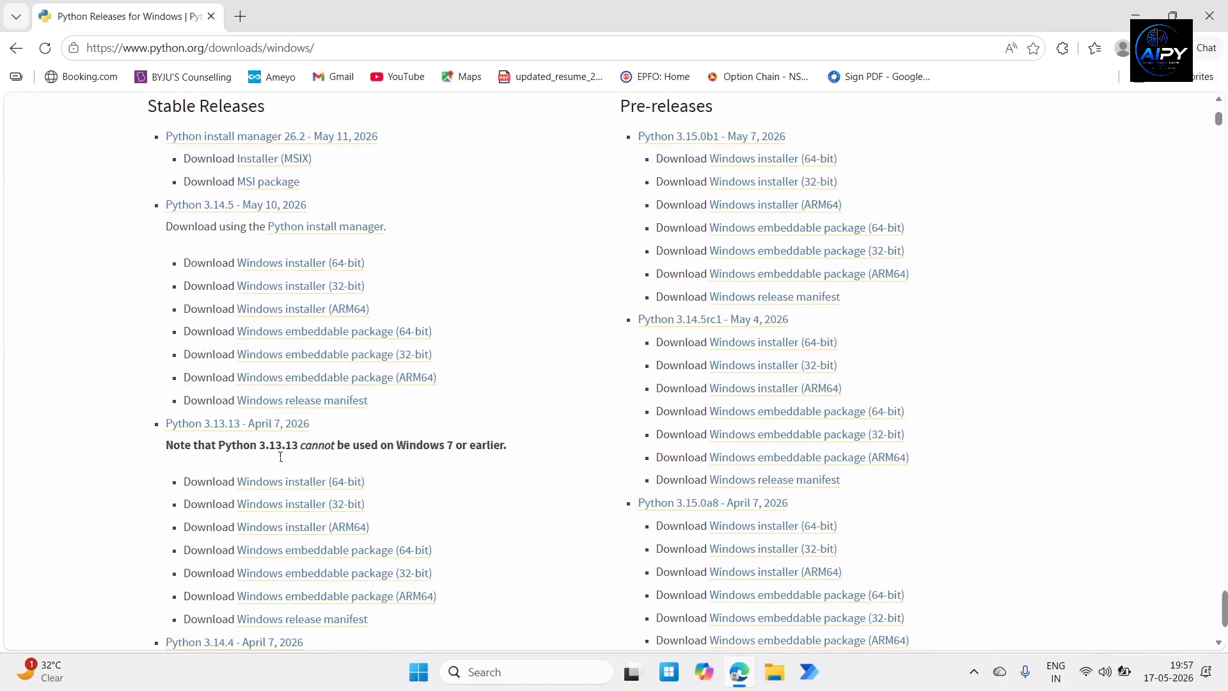
pyautogui.scroll(3, 307, 446)
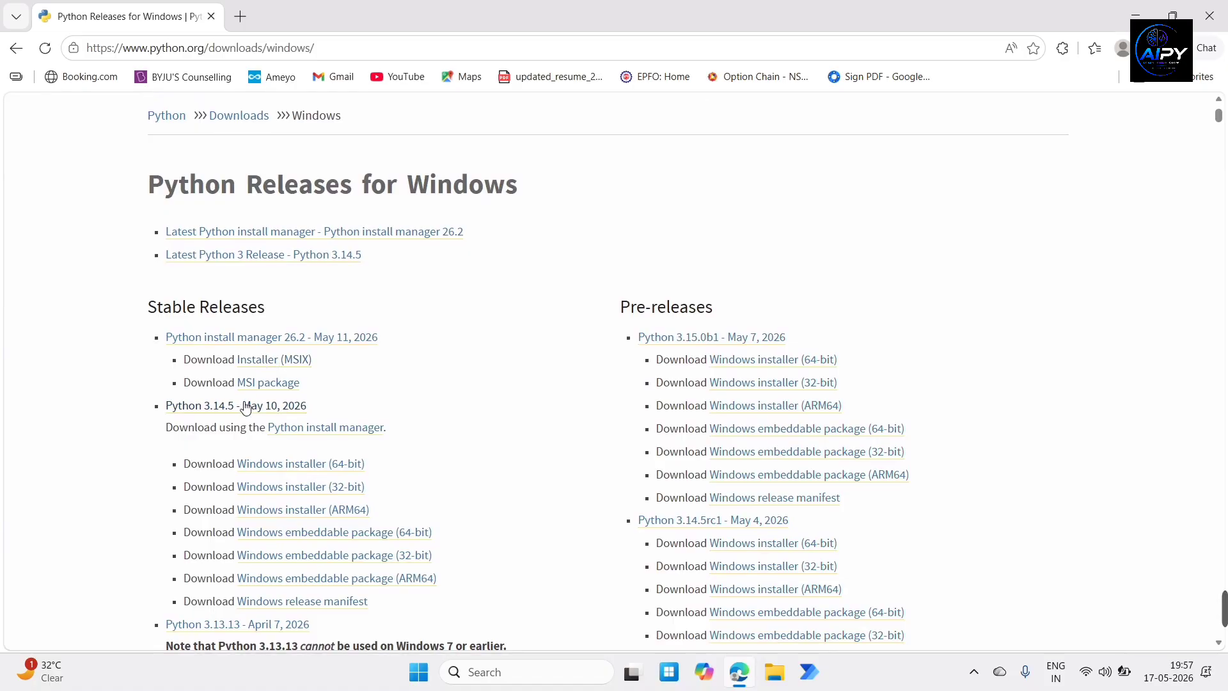
pyautogui.scroll(-2, 452, 416)
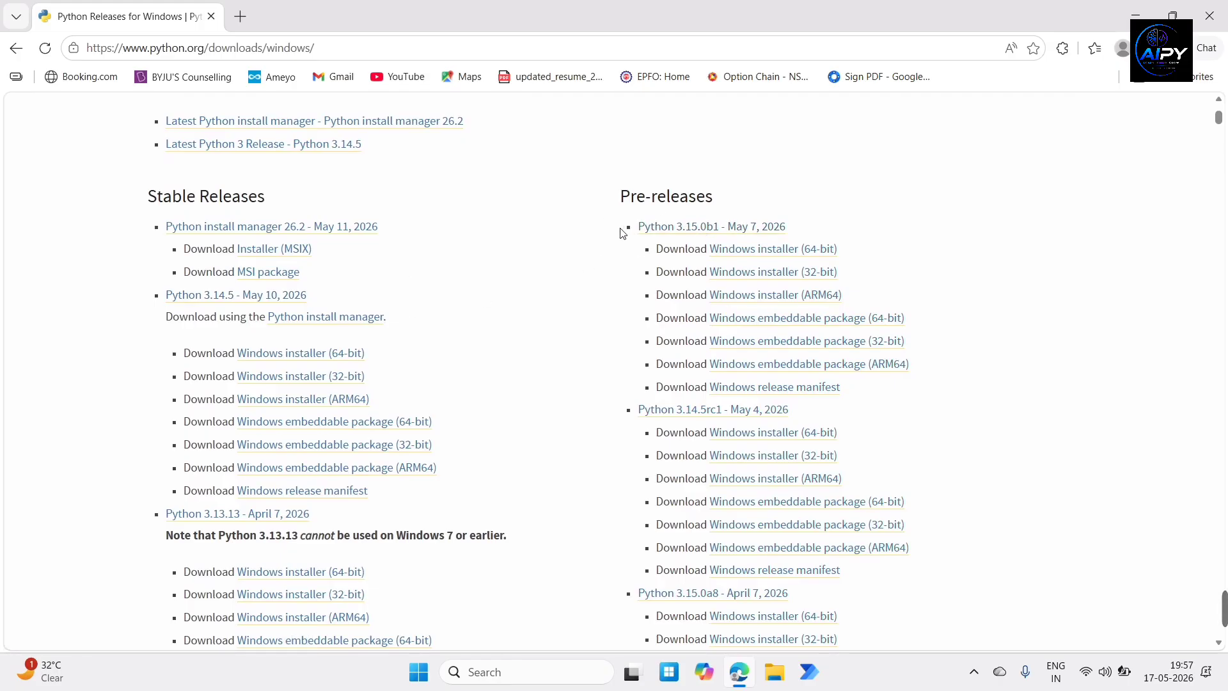
pyautogui.scroll(2, 621, 232)
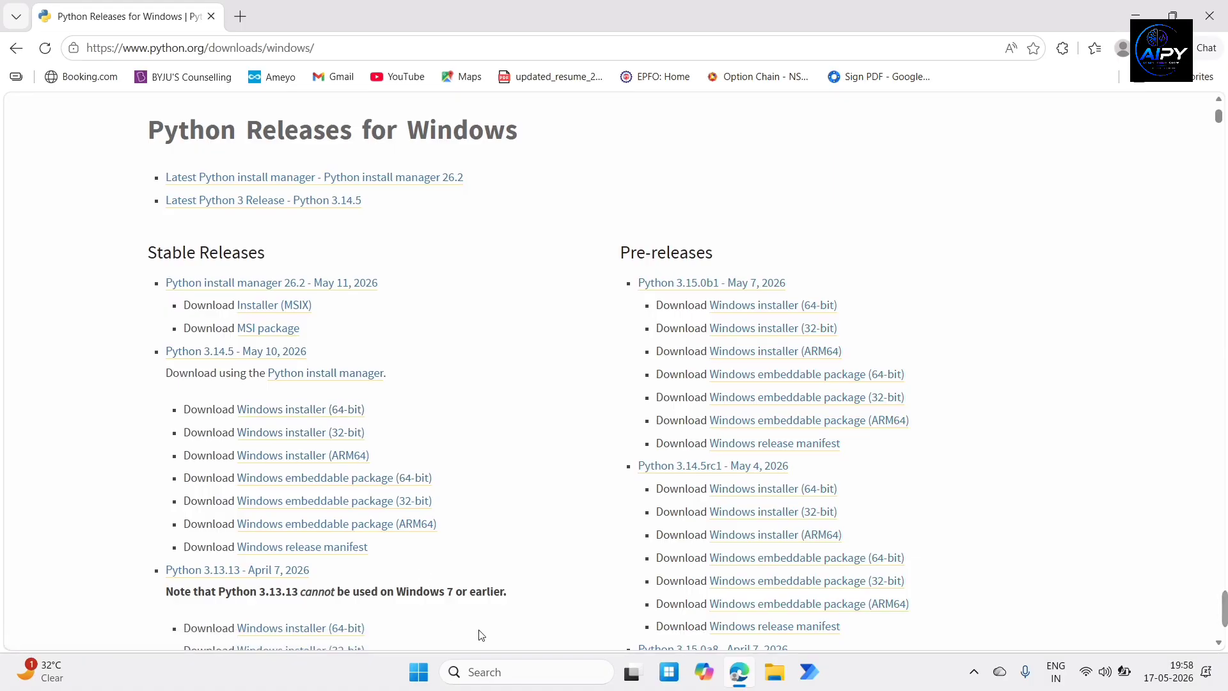
# Check the computer's system type in the About your PC settings, and minimize the Settings window.
pyautogui.click(484, 676)
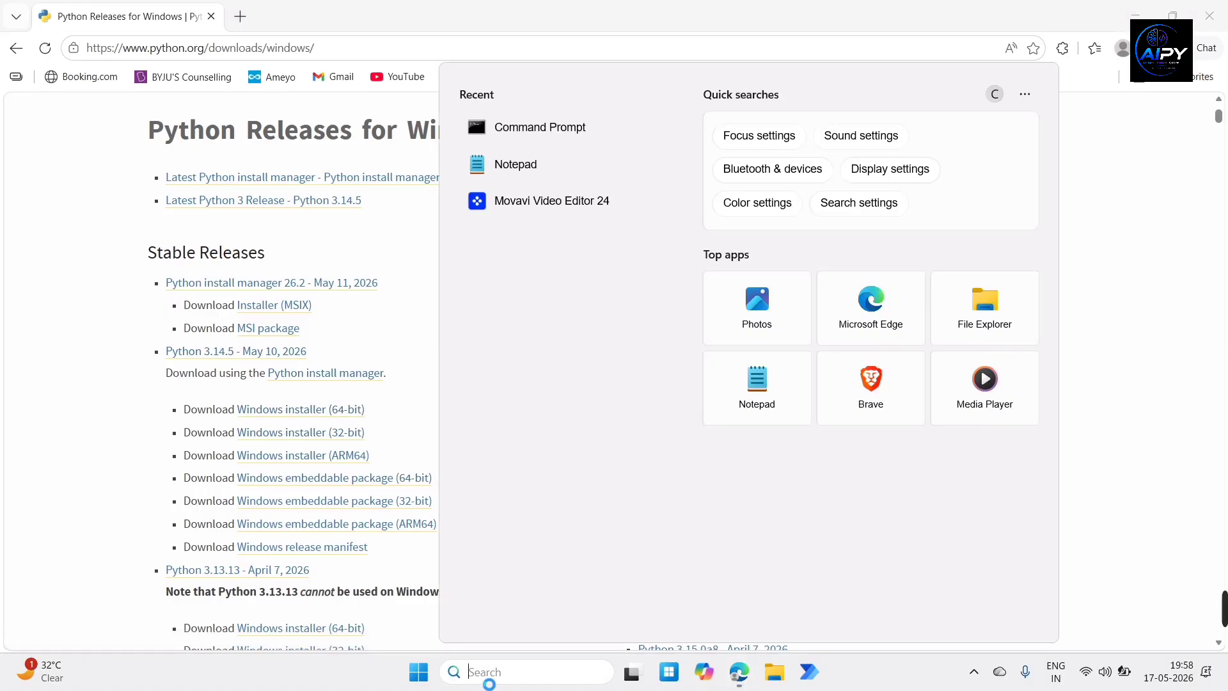
pyautogui.write('about your PC')
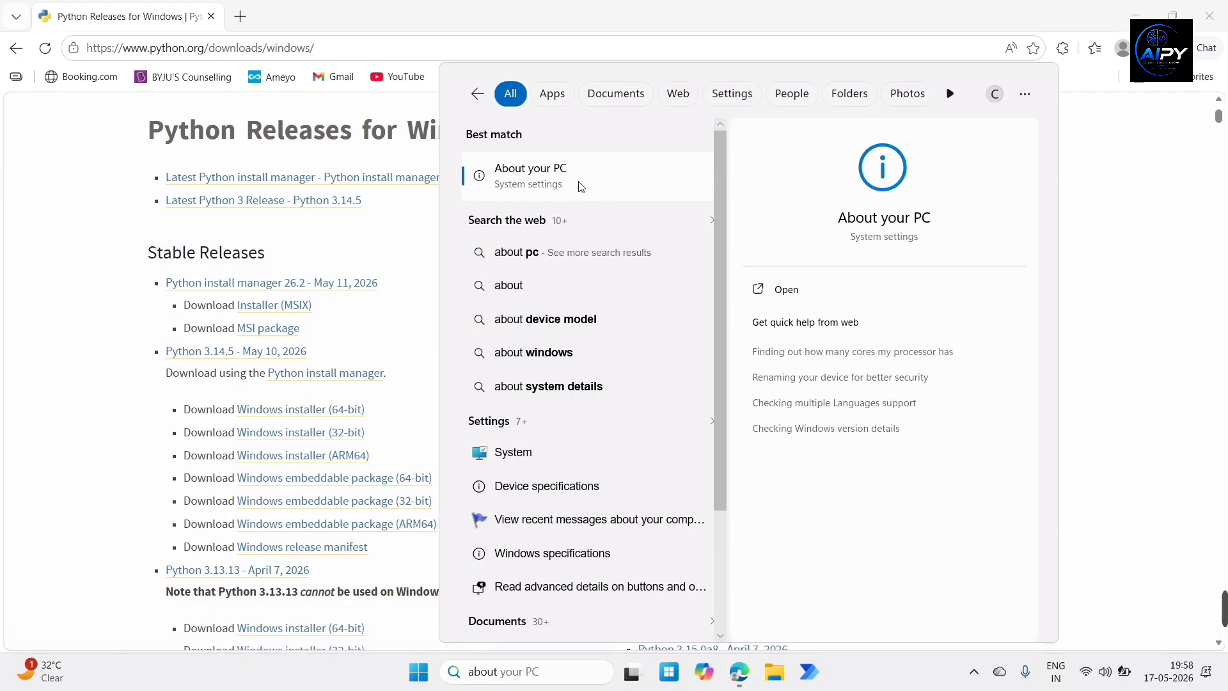
pyautogui.click(581, 185)
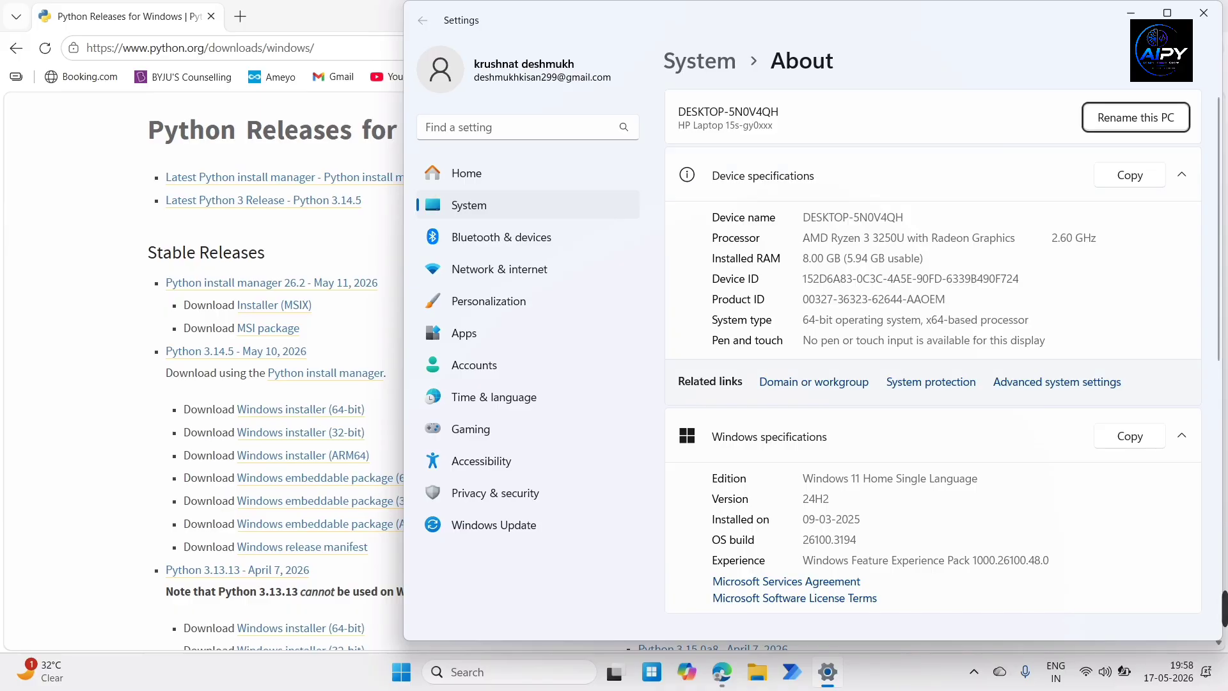
pyautogui.click(1130, 13)
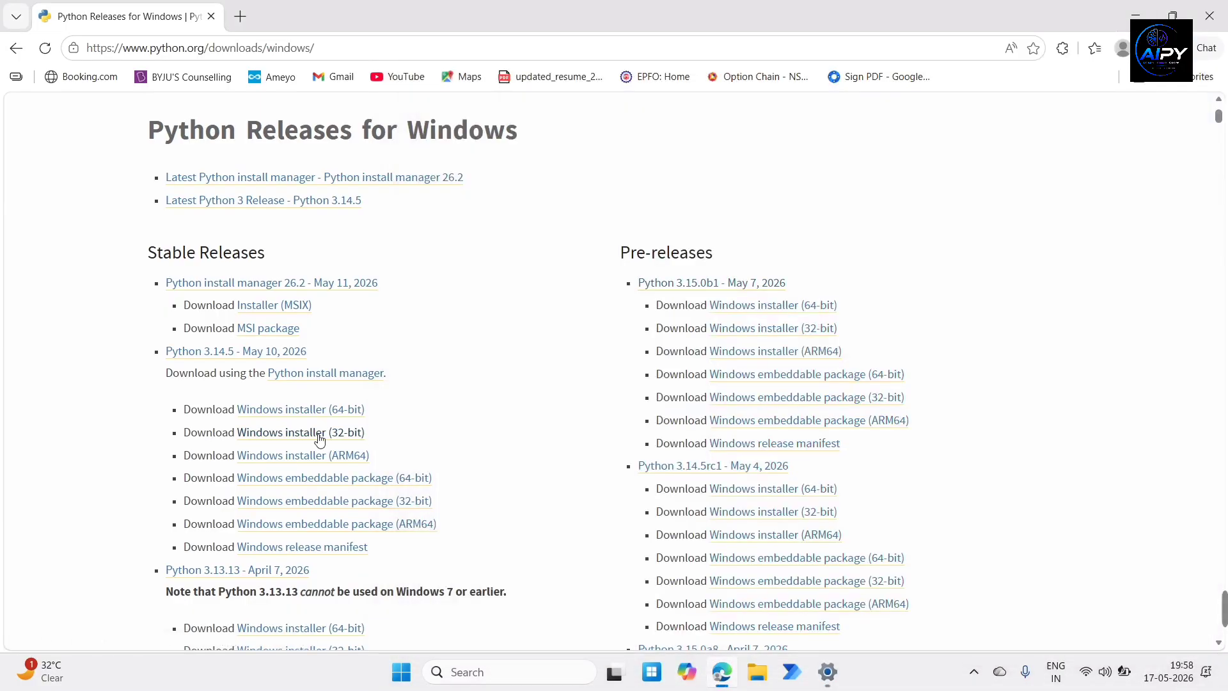
# Download the 64-bit Windows installer for Python 3.14.5 and launch python-3.14.5-amd64.exe.
pyautogui.click(308, 416)
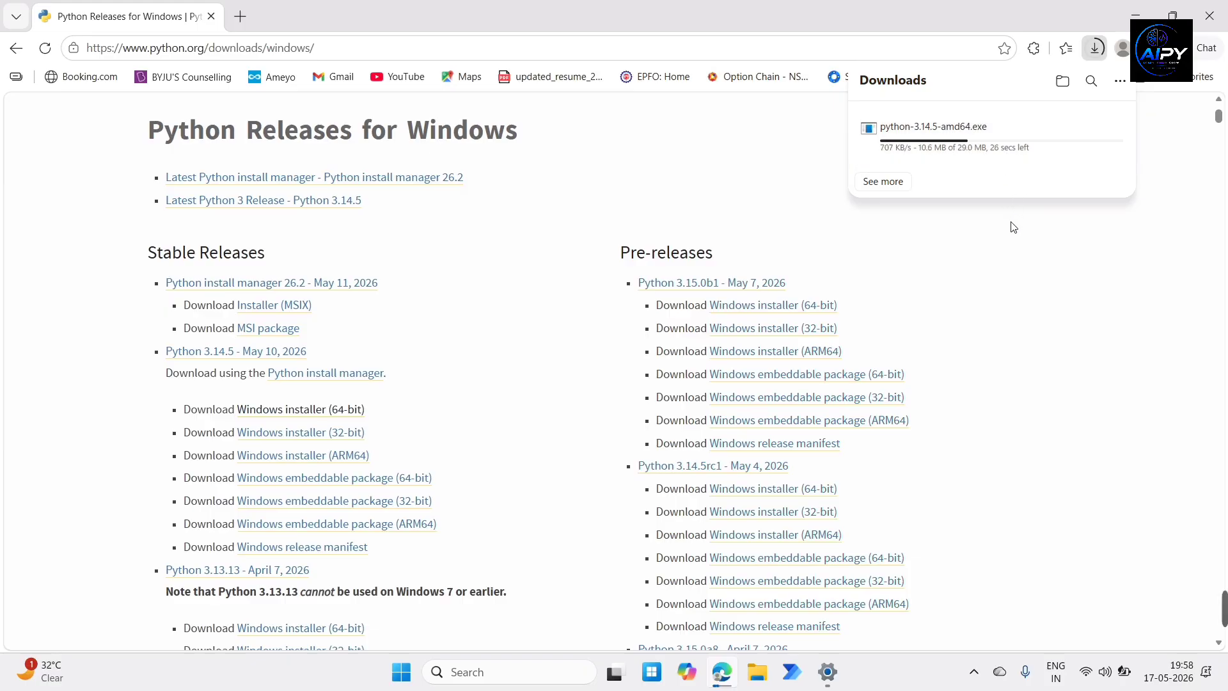
pyautogui.moveTo(1021, 148)
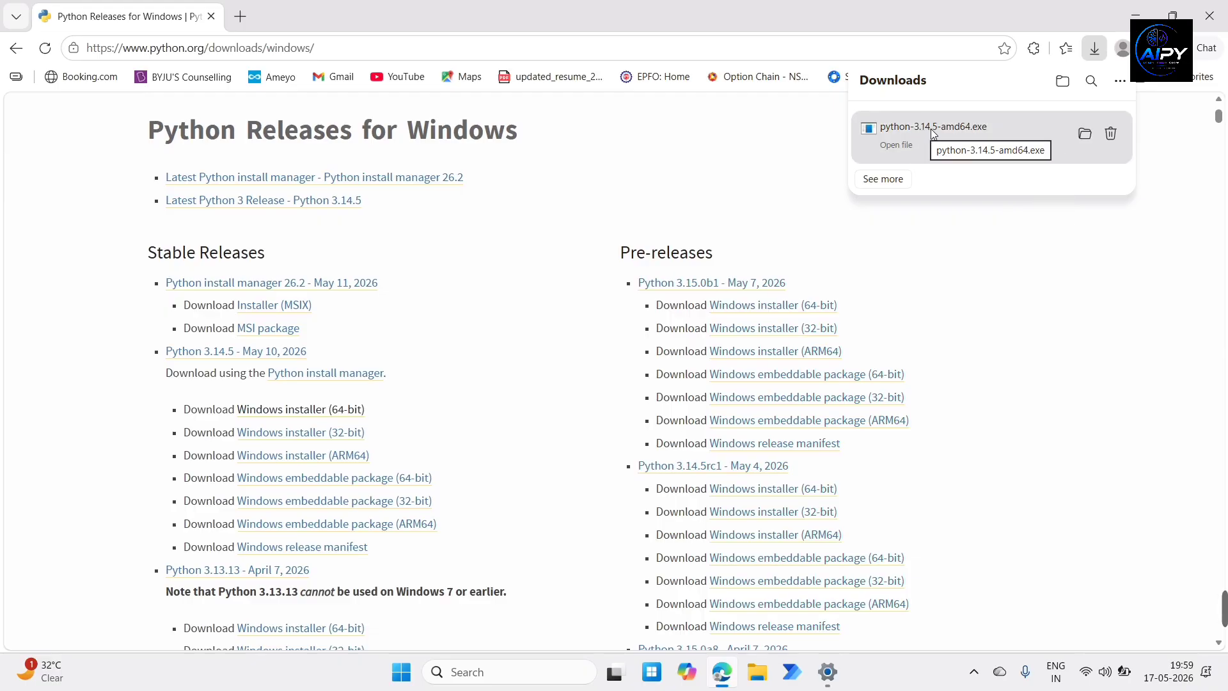
pyautogui.click(972, 129)
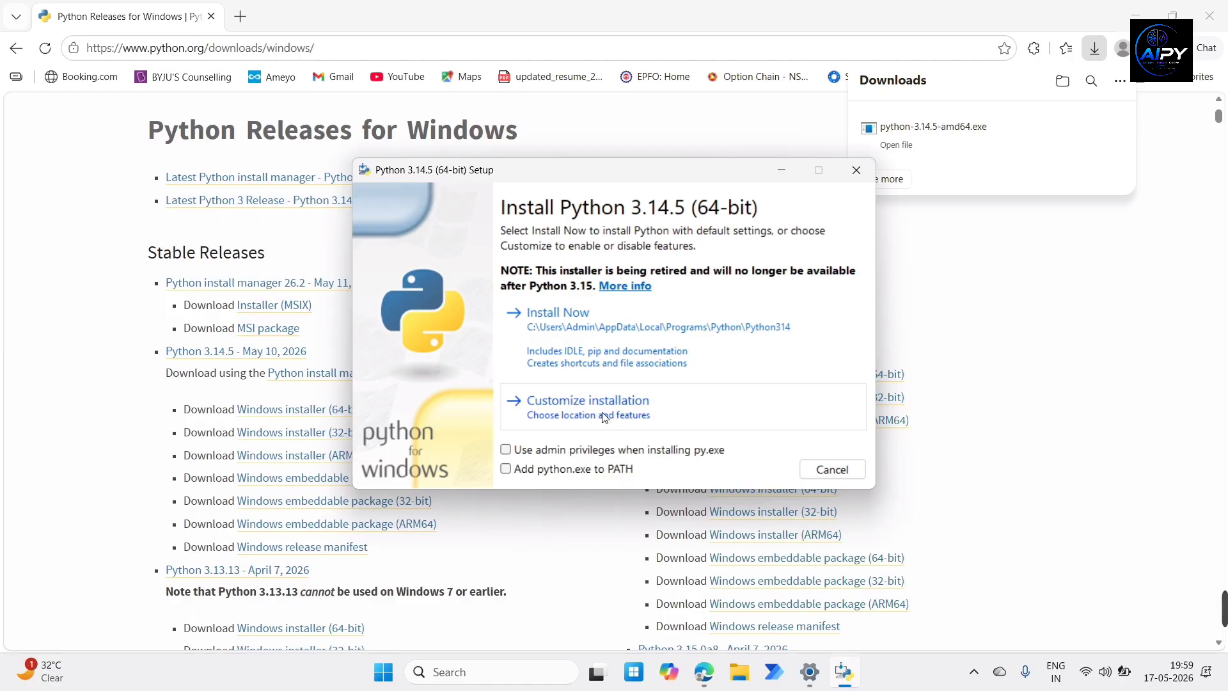
# Enable adding python.exe to PATH and using admin privileges for py.exe, and proceed with a customized installation.
pyautogui.click(506, 470)
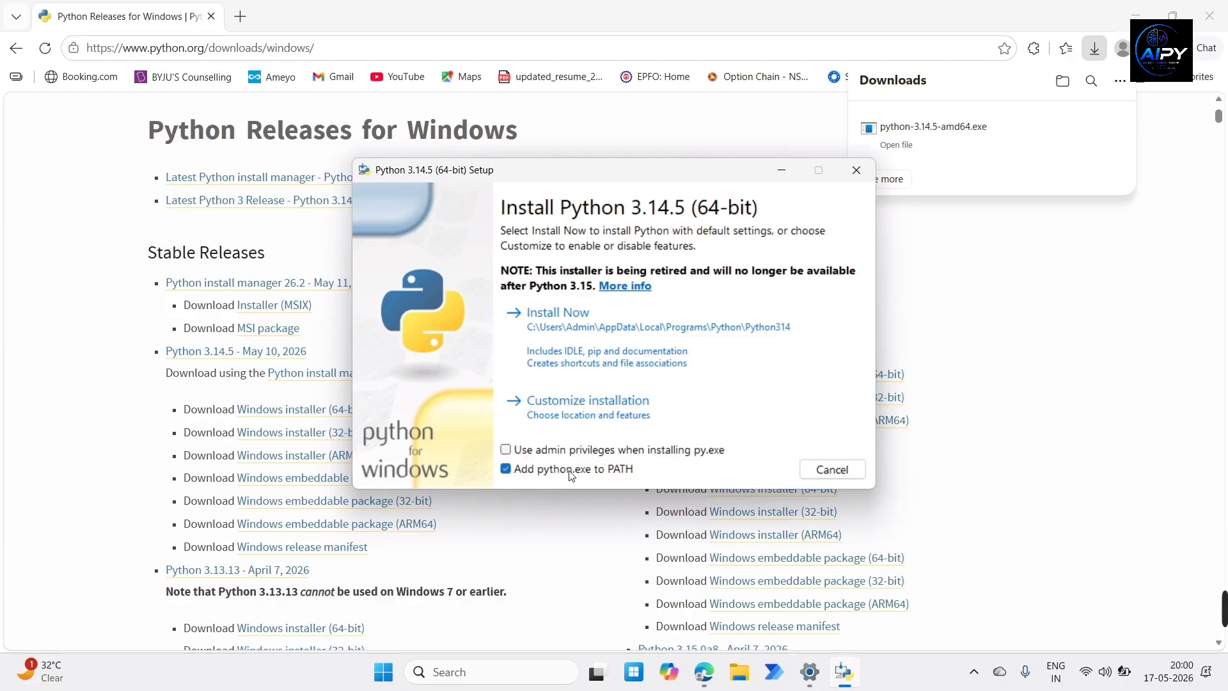
pyautogui.click(506, 450)
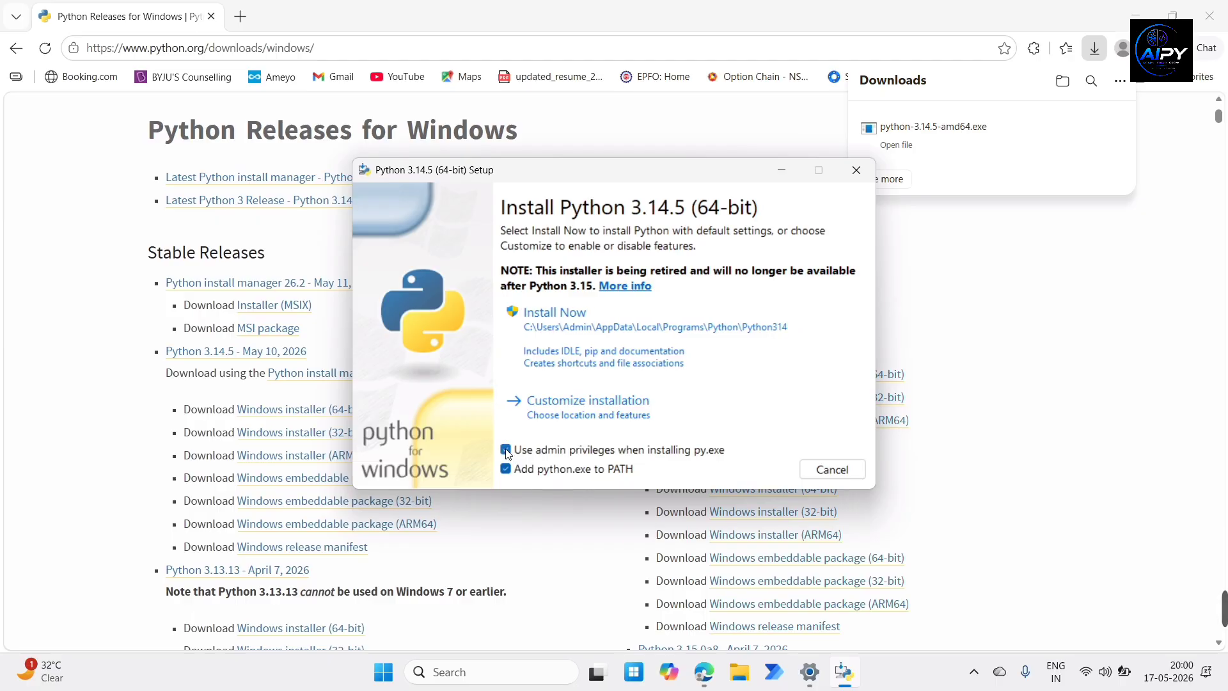
pyautogui.click(577, 416)
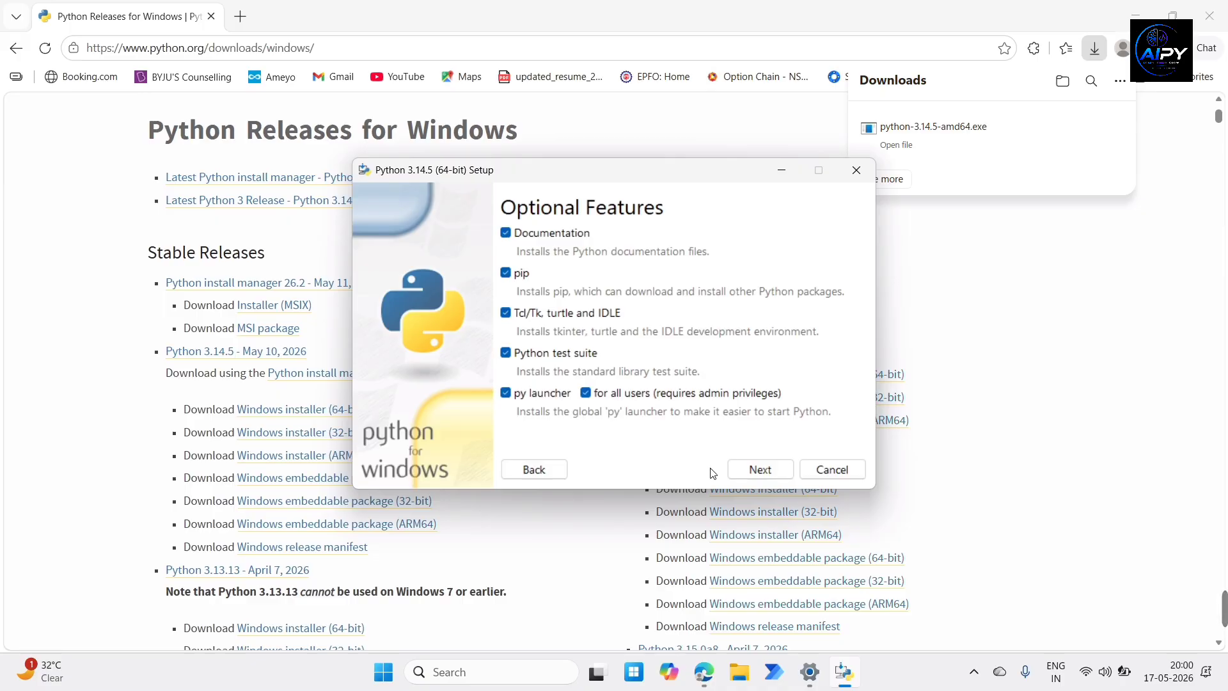
# Keep all optional features, enable installing Python 3.14 for all users, and run the installation through to closing the setup.
pyautogui.click(742, 475)
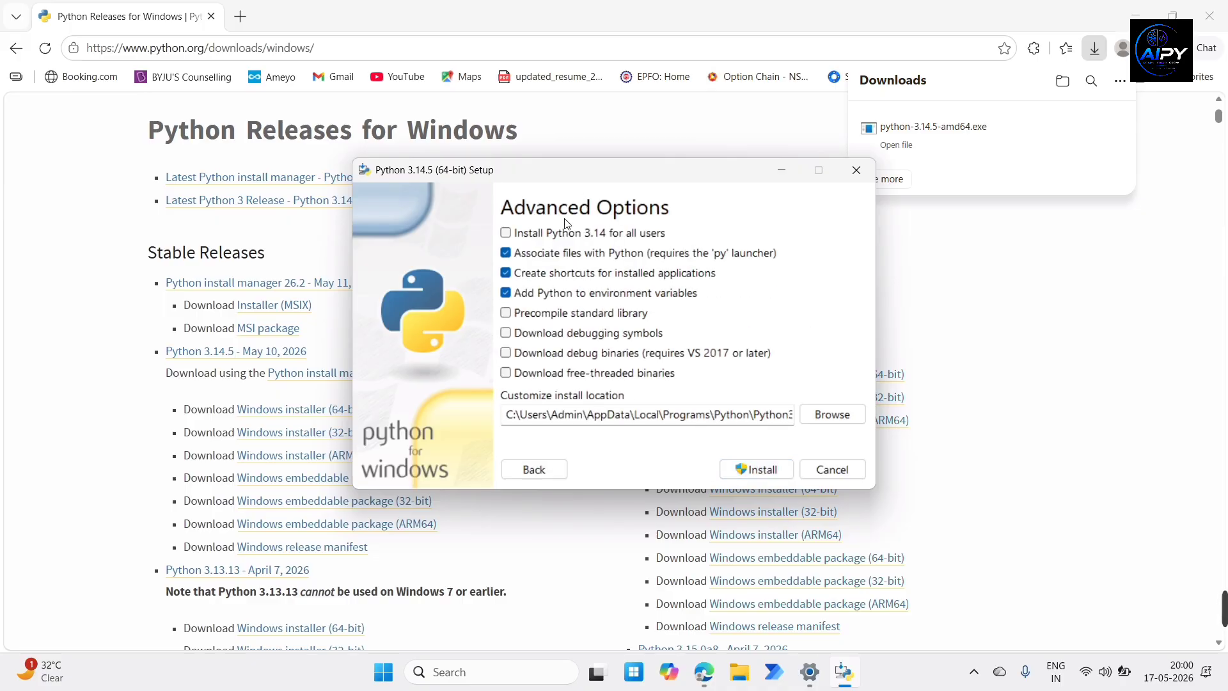
pyautogui.click(560, 238)
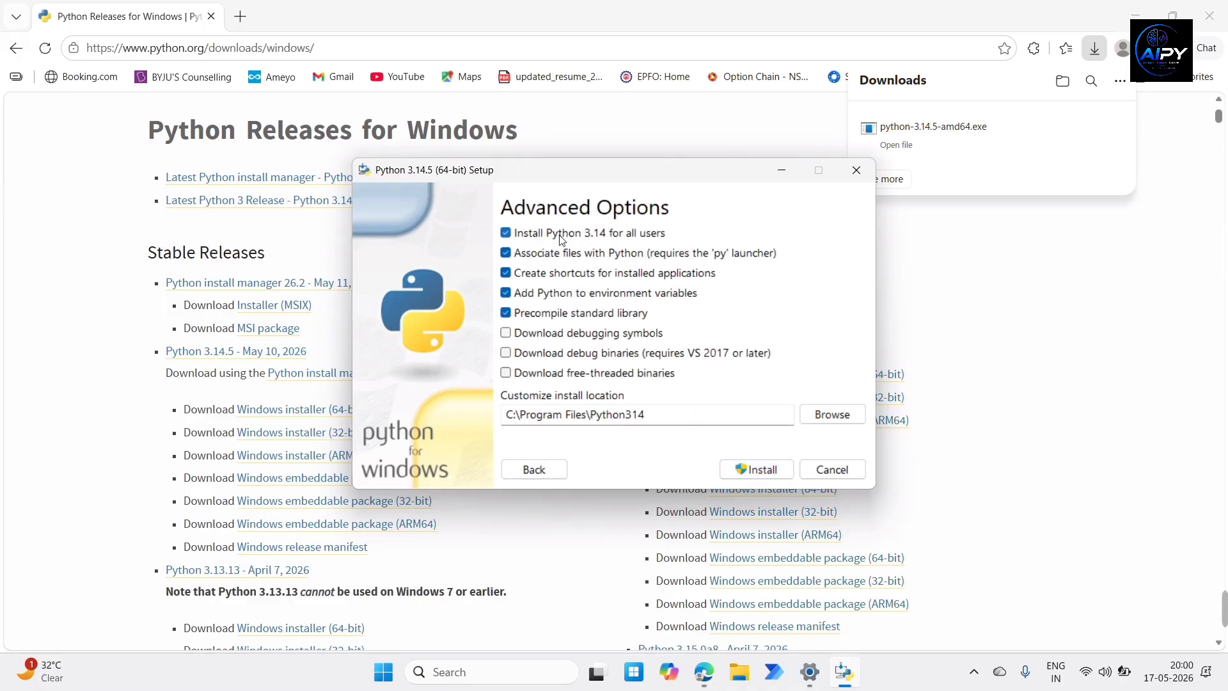
pyautogui.click(761, 474)
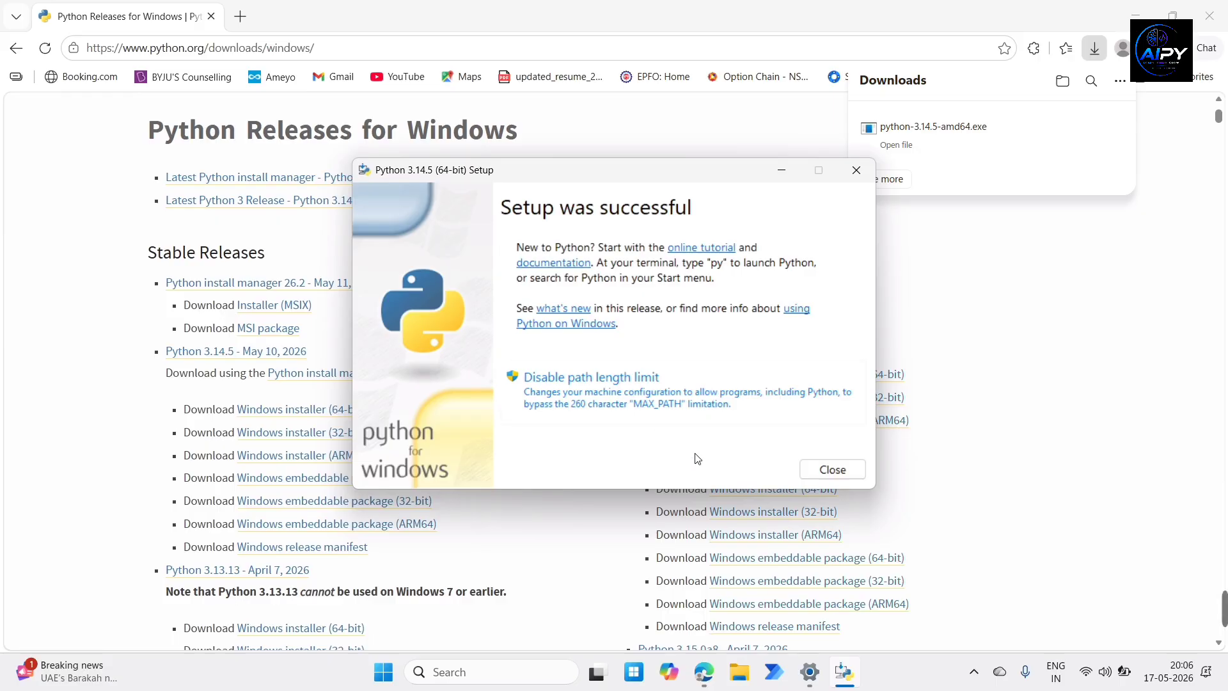
pyautogui.click(840, 474)
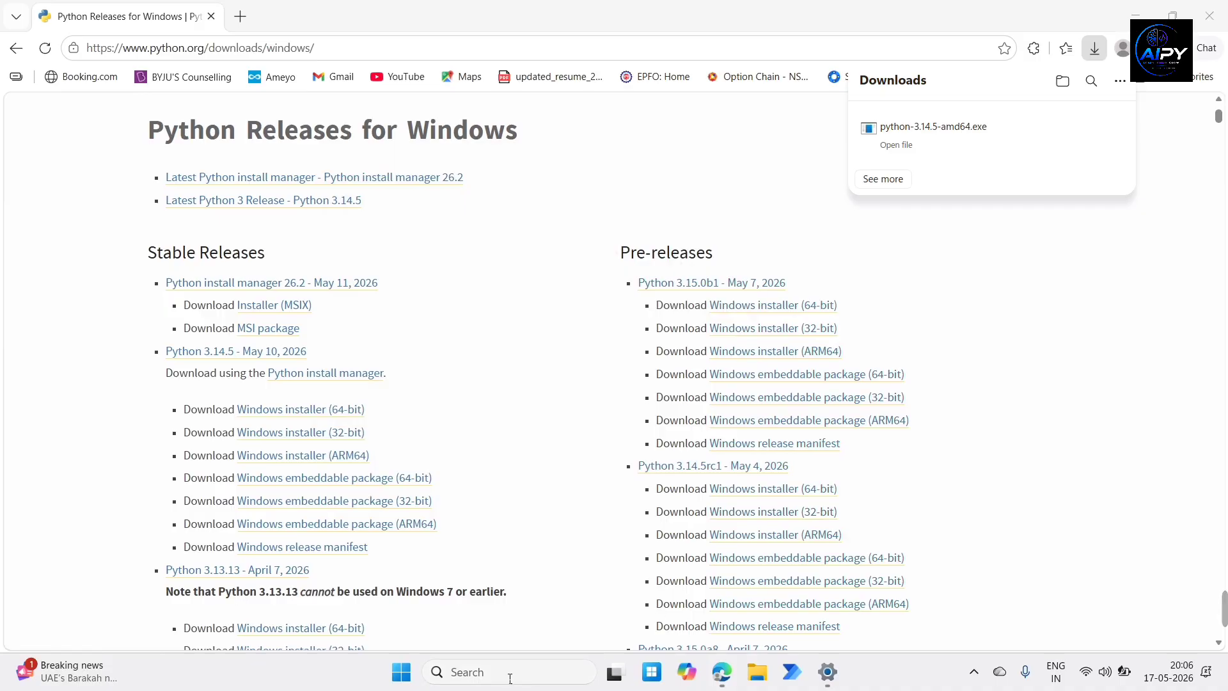
# Open Command Prompt and check the installed Python version with python --version.
pyautogui.click(453, 672)
pyautogui.write('cmd')
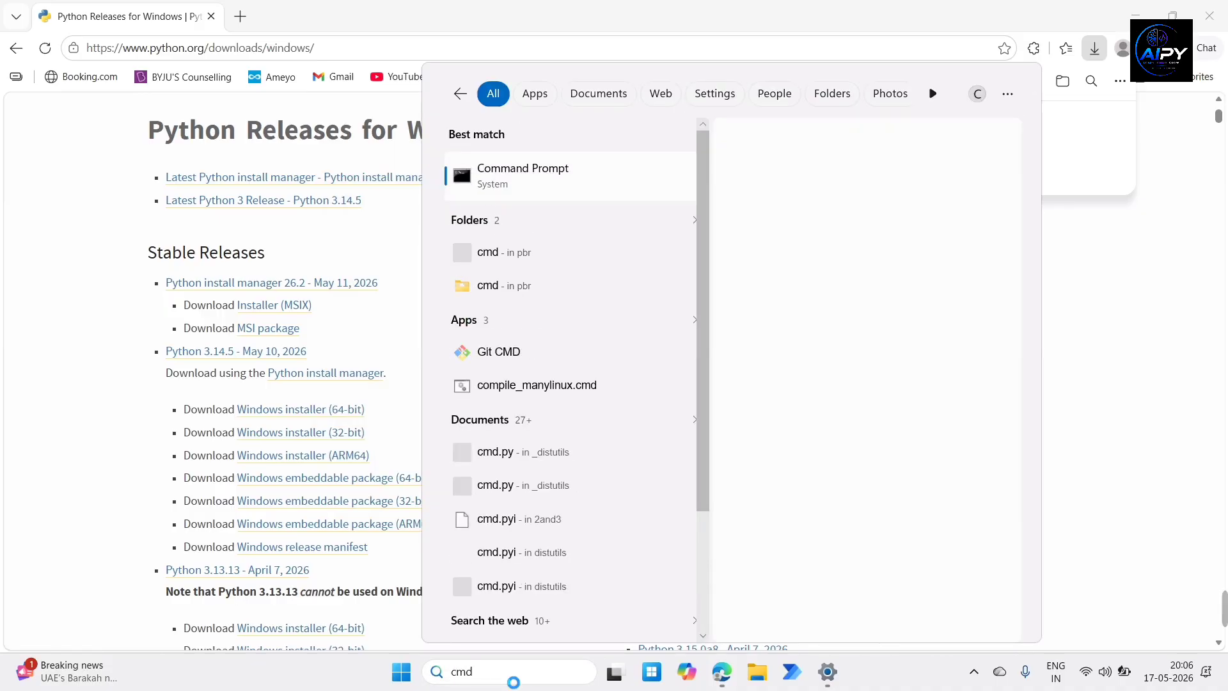
pyautogui.press('Escape')
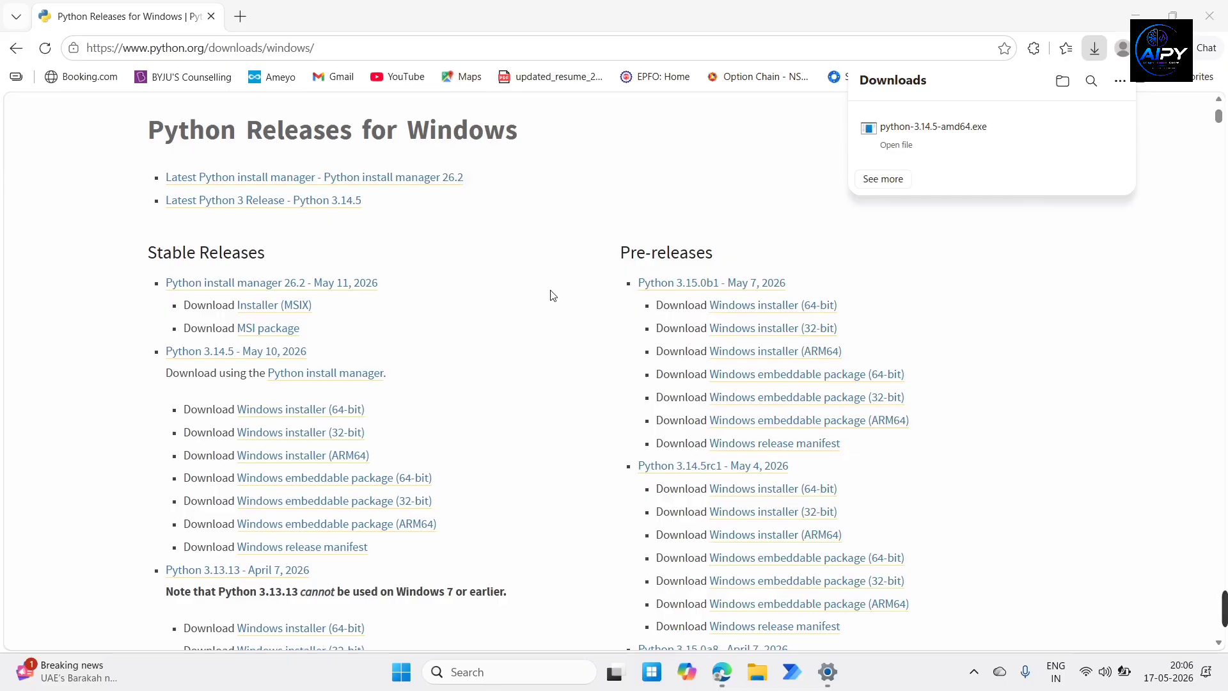
pyautogui.write('pyth')
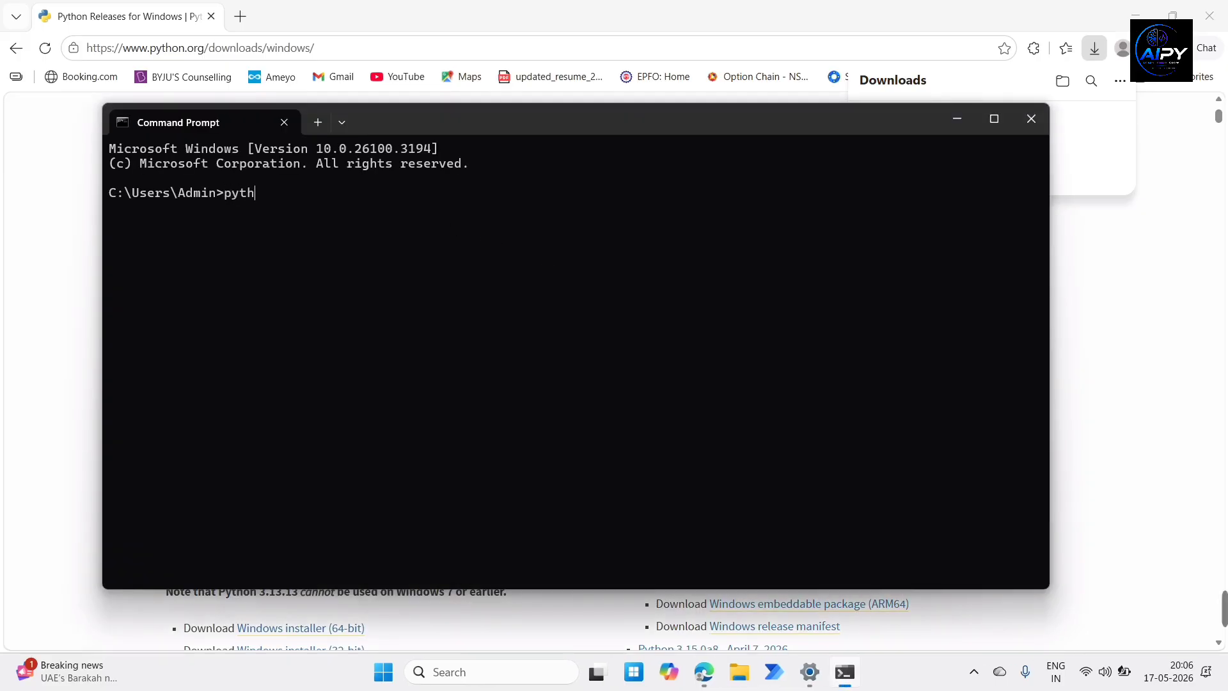
pyautogui.write('on --version')
pyautogui.press('Return')
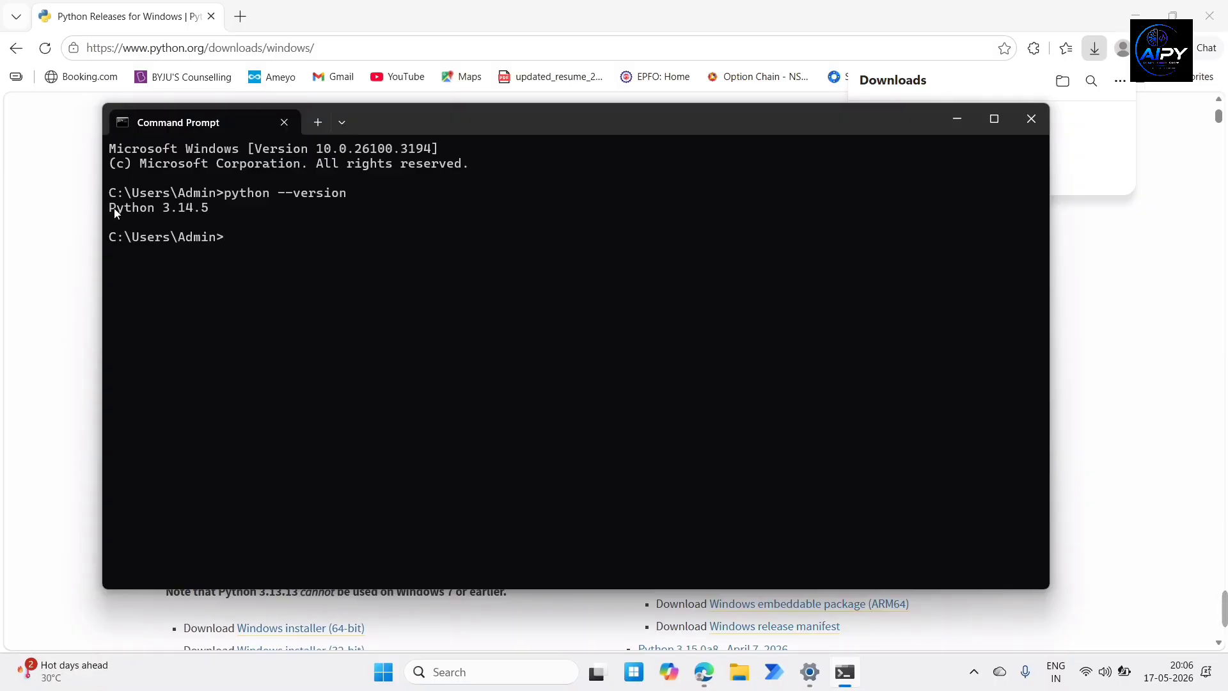
# Minimize the Command Prompt and browser windows, and open the AIPY folder on the desktop.
pyautogui.click(957, 118)
pyautogui.click(1141, 11)
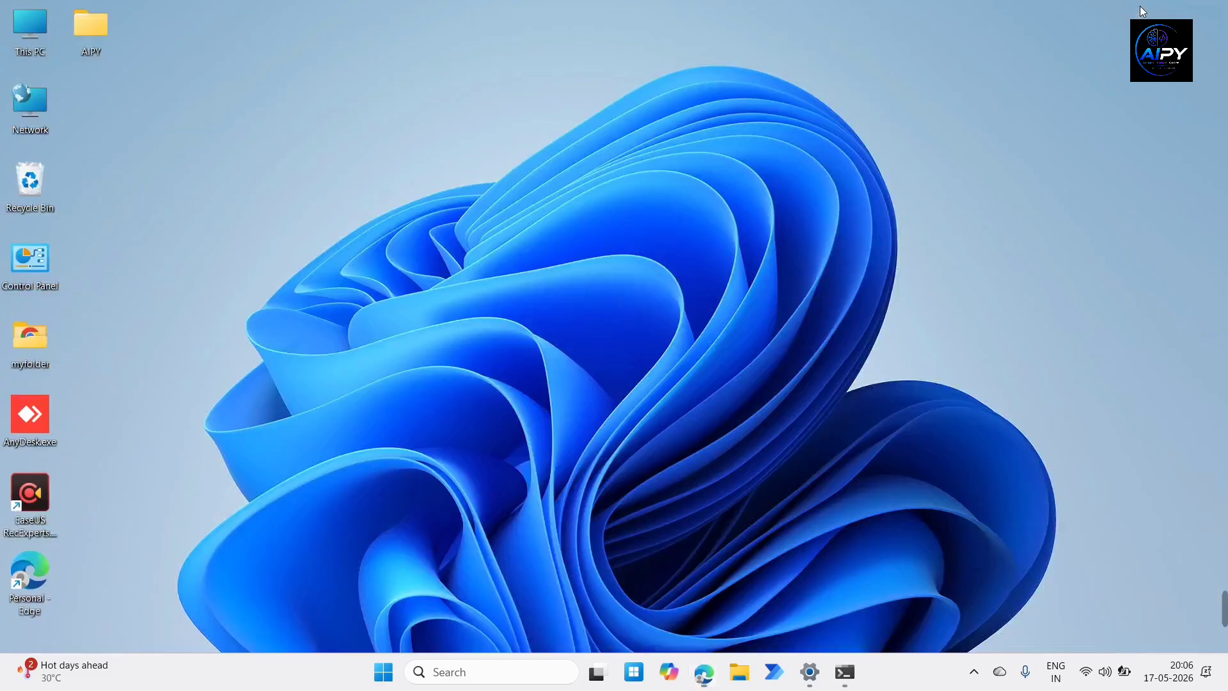
pyautogui.doubleClick(76, 19)
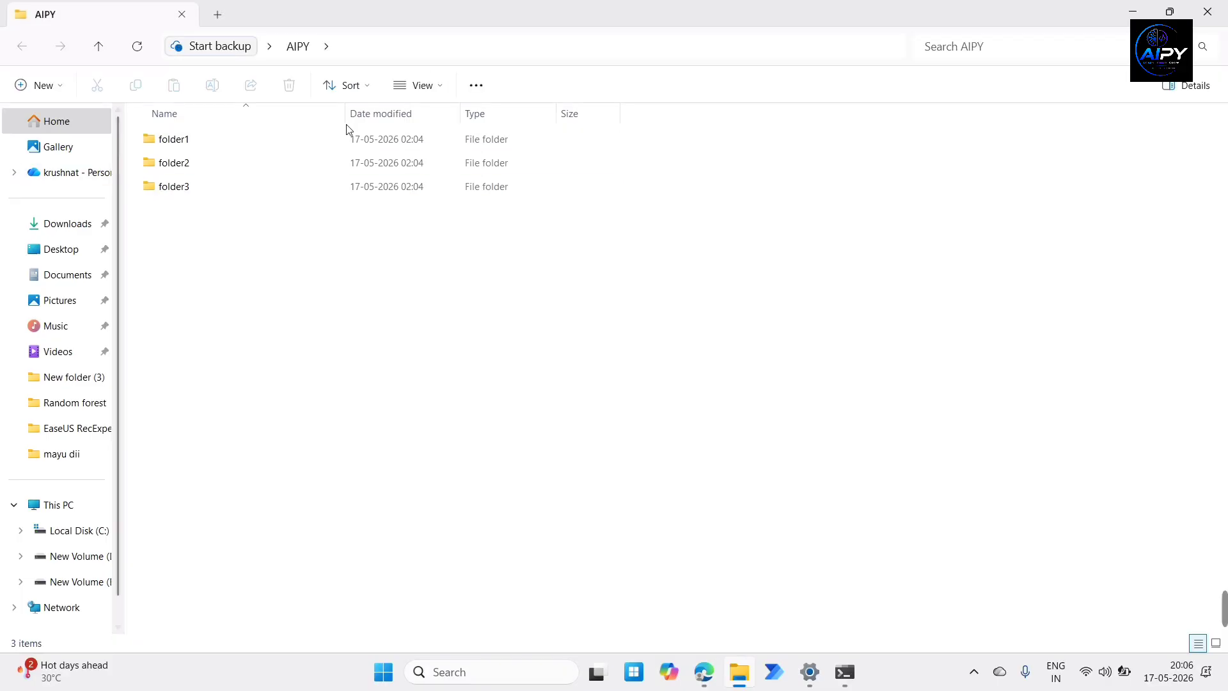
# Turn off the display of file name extensions in File Explorer, and turn it back on.
pyautogui.click(435, 90)
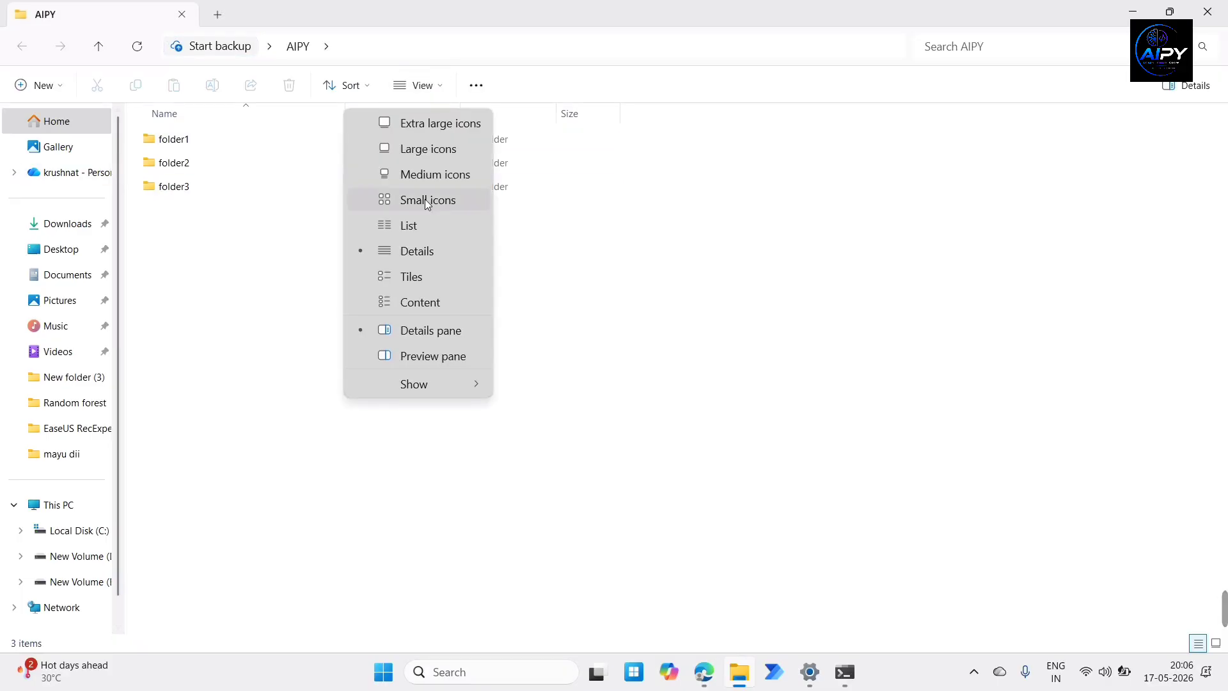
pyautogui.moveTo(417, 391)
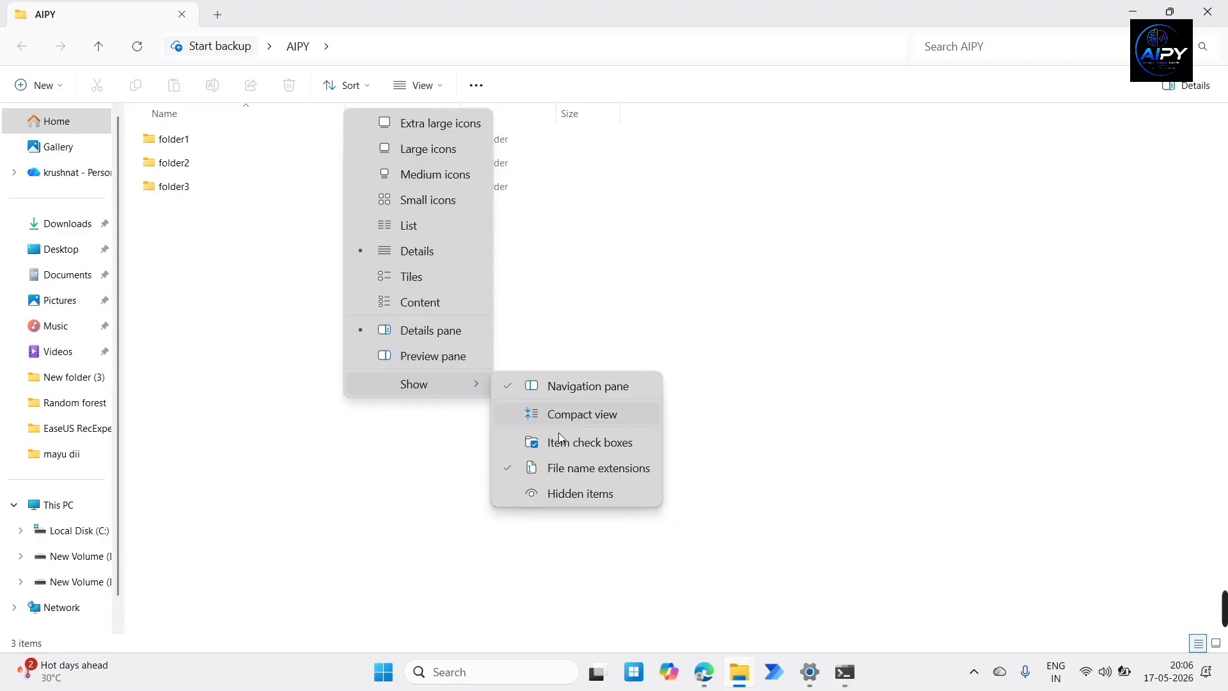
pyautogui.click(625, 474)
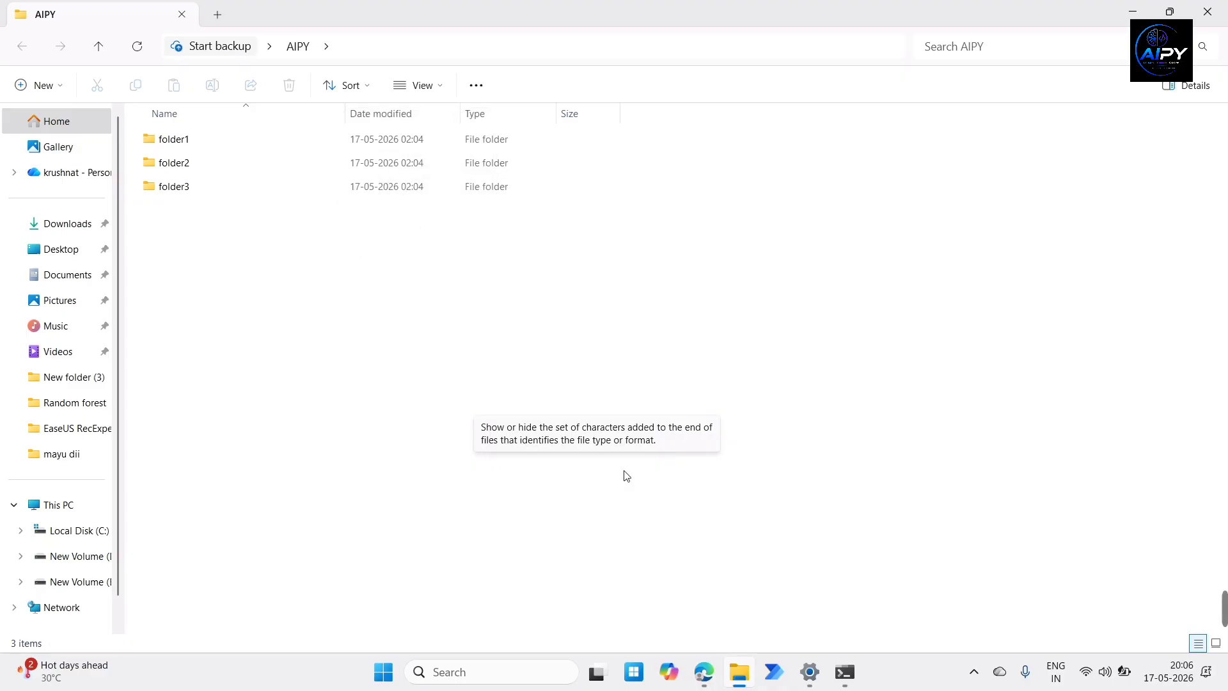
pyautogui.click(422, 86)
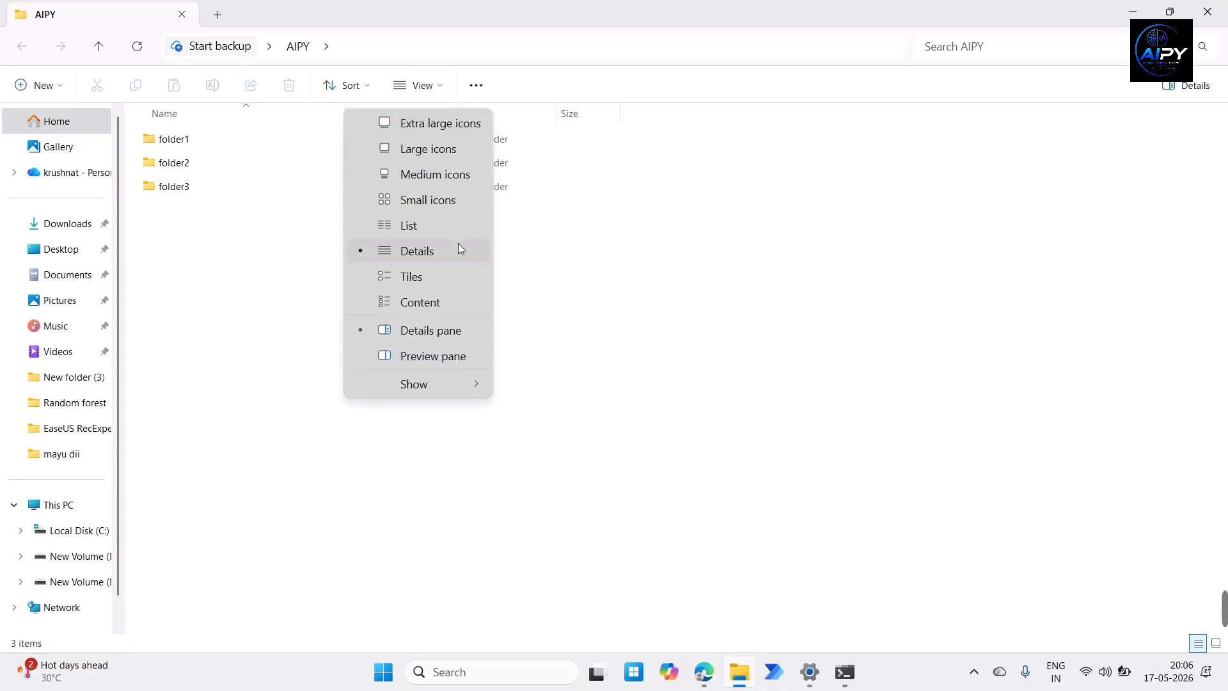
pyautogui.moveTo(463, 389)
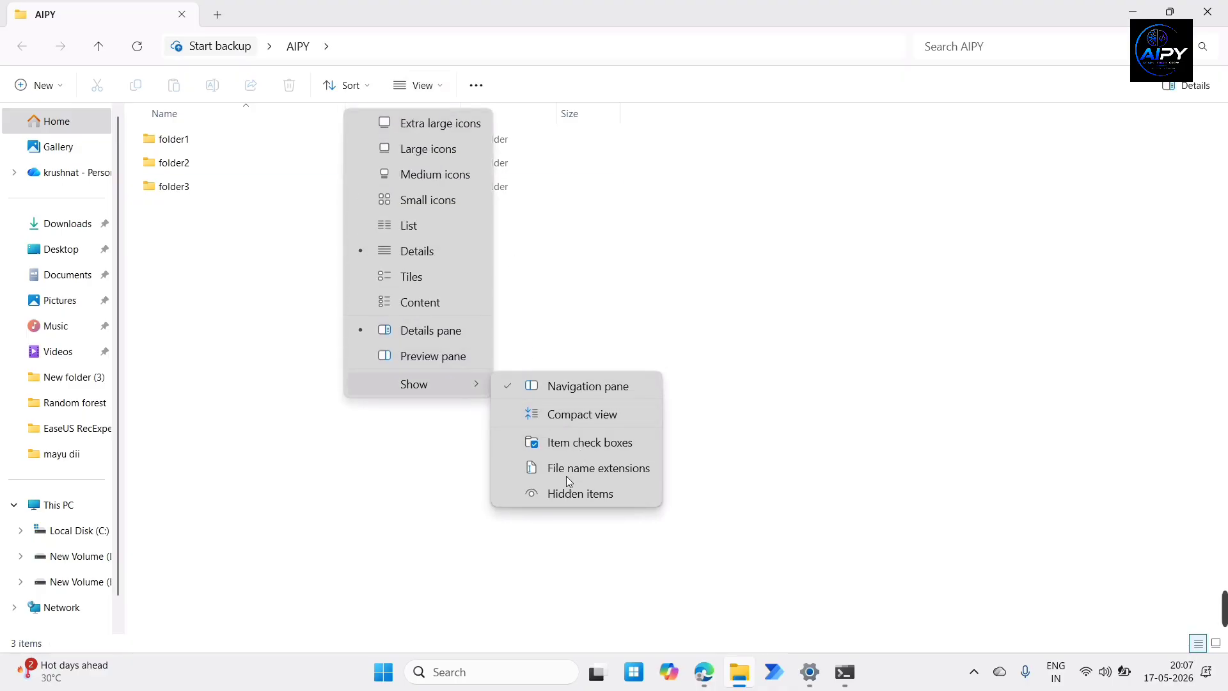
pyautogui.click(517, 468)
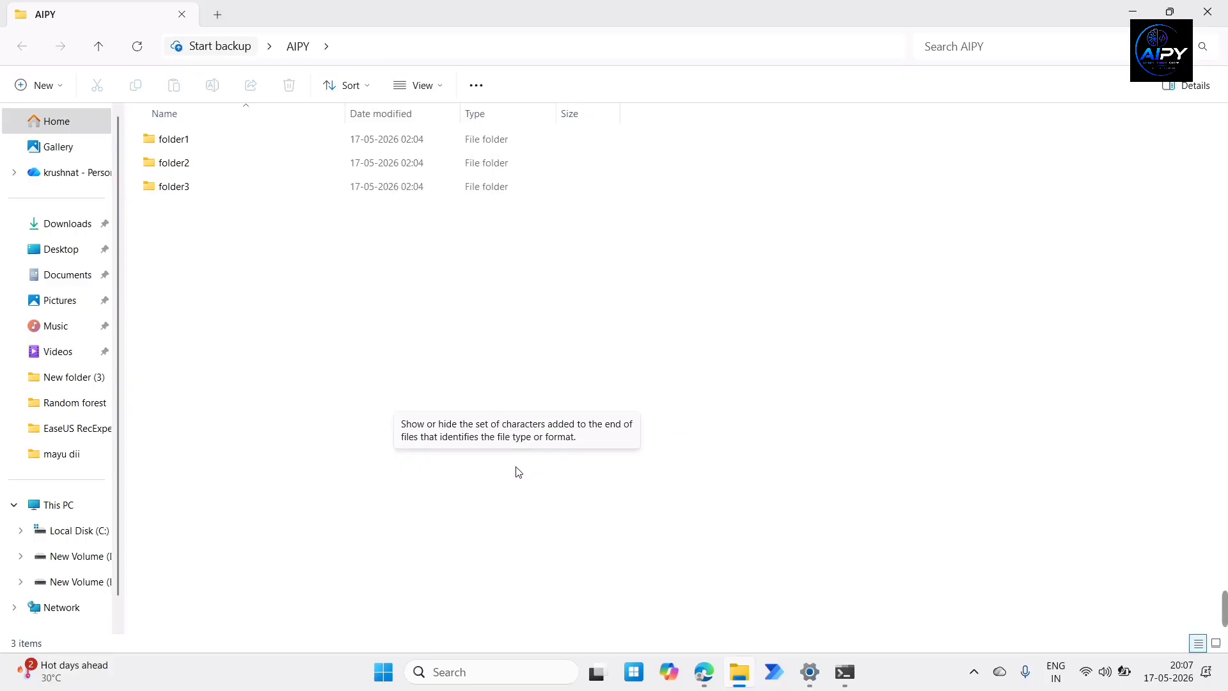
# Create a new text document named test.txt in the AIPY folder.
pyautogui.rightClick(309, 289)
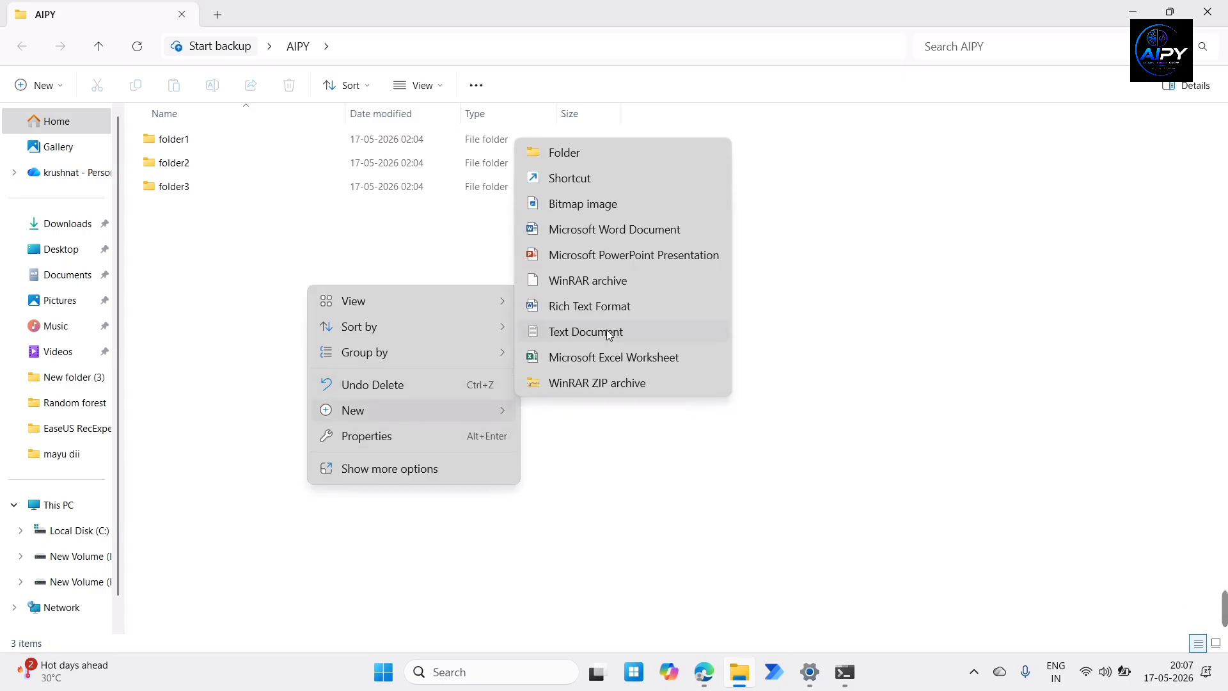
pyautogui.click(610, 333)
pyautogui.write('test.txt')
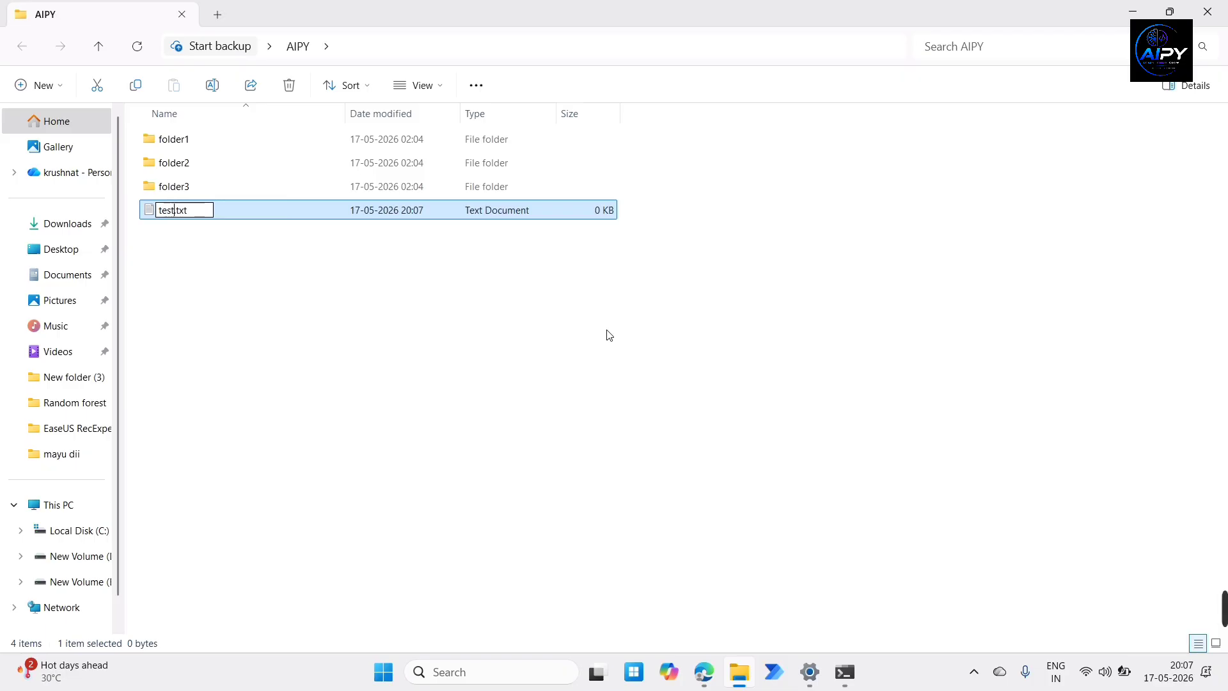
pyautogui.press('Return')
pyautogui.click(230, 247)
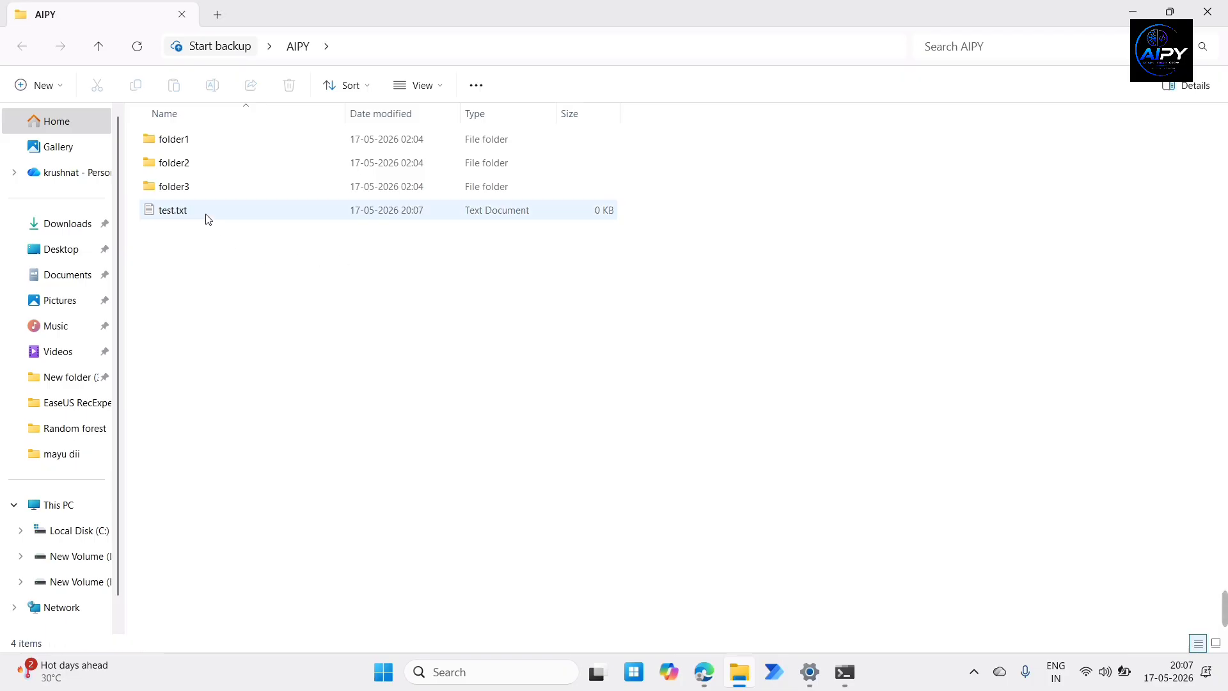
pyautogui.click(206, 217)
pyautogui.click(356, 272)
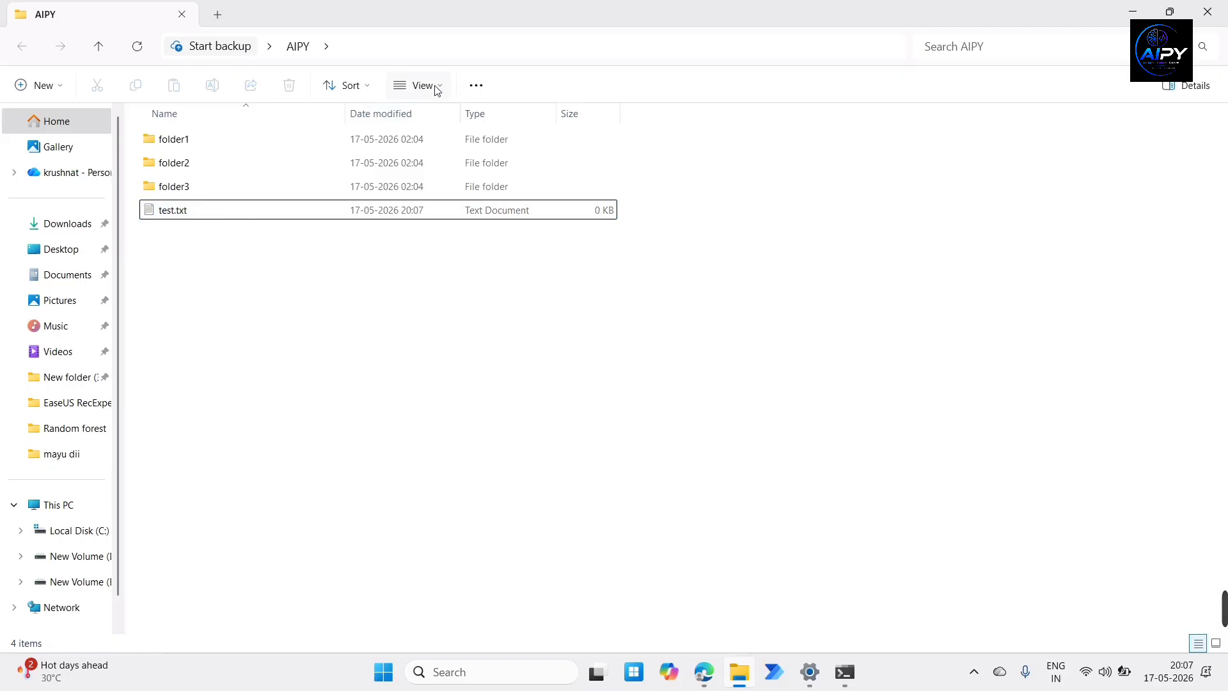
# Hide the file name extensions to compare how test.txt is listed, and show them again.
pyautogui.click(435, 88)
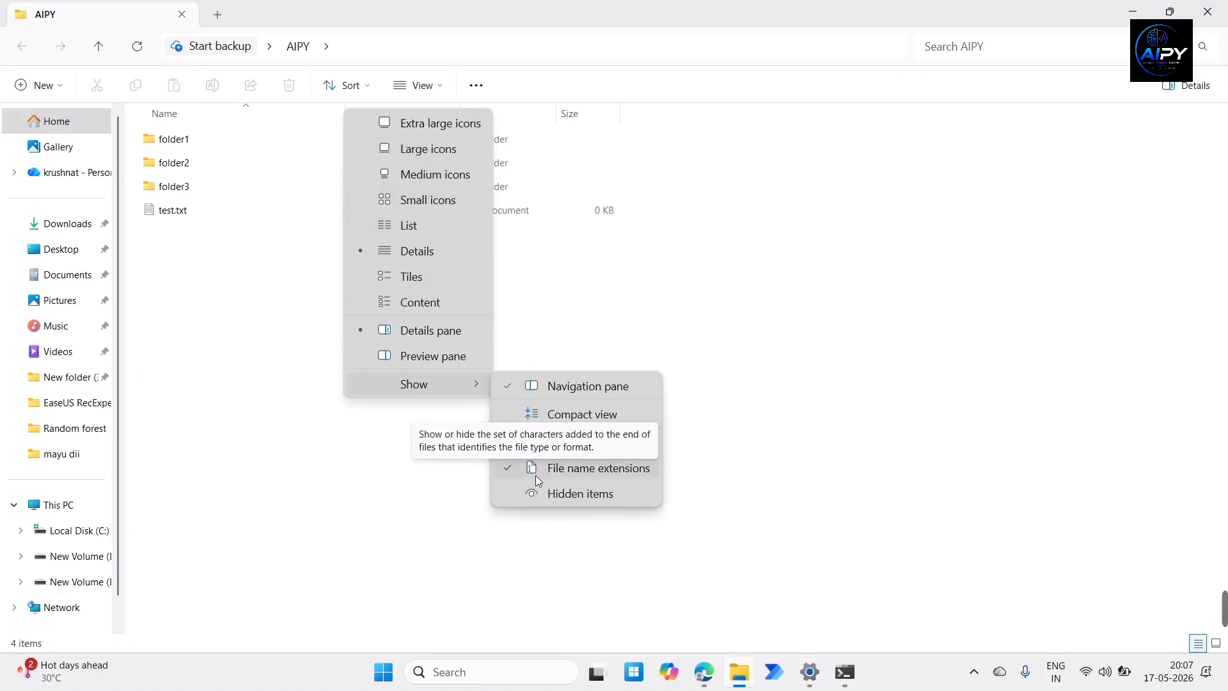
pyautogui.click(535, 476)
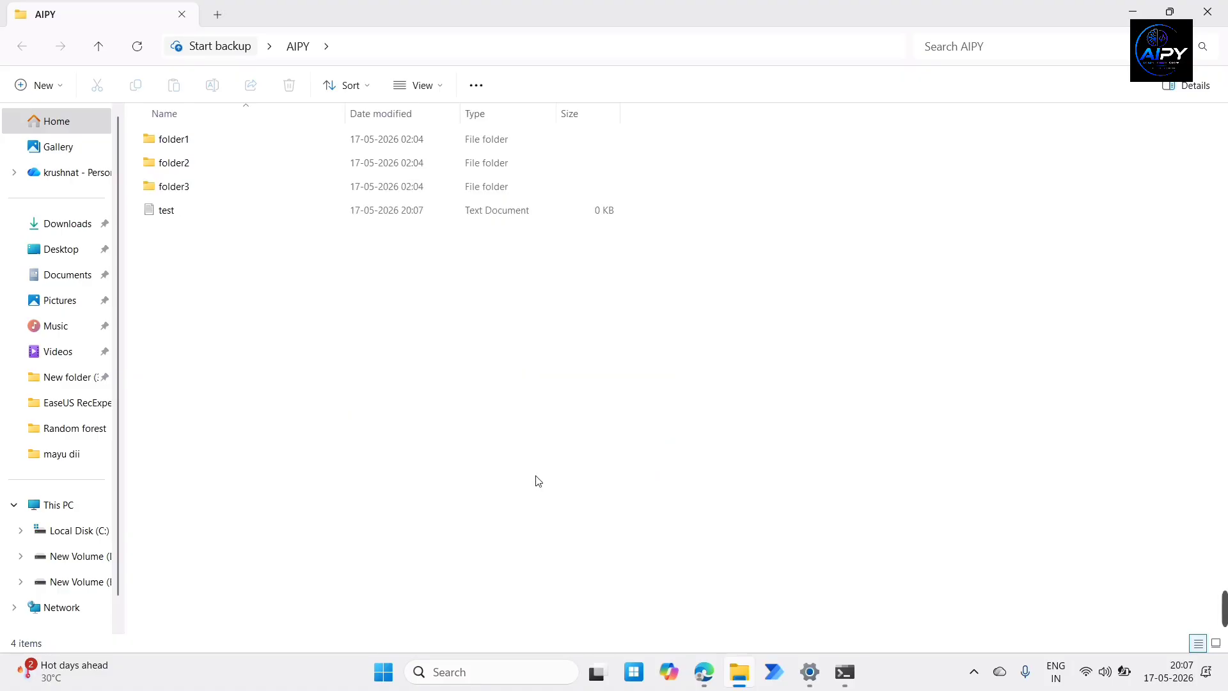
pyautogui.click(224, 209)
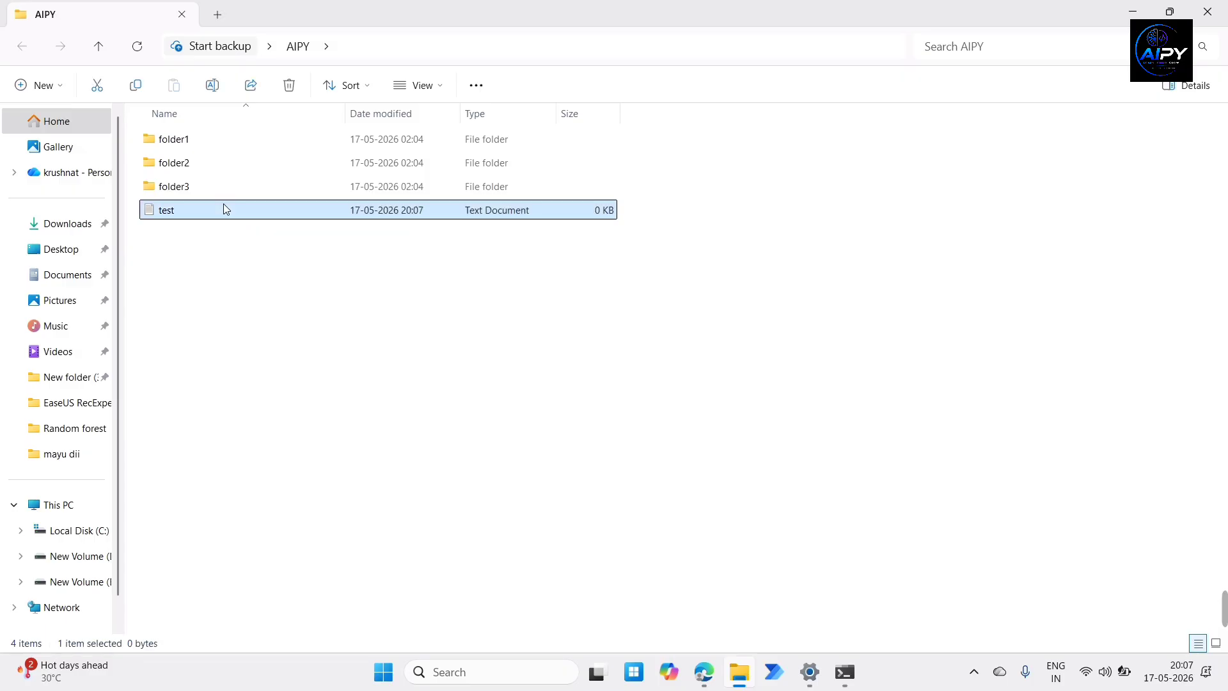
pyautogui.click(431, 85)
pyautogui.moveTo(417, 386)
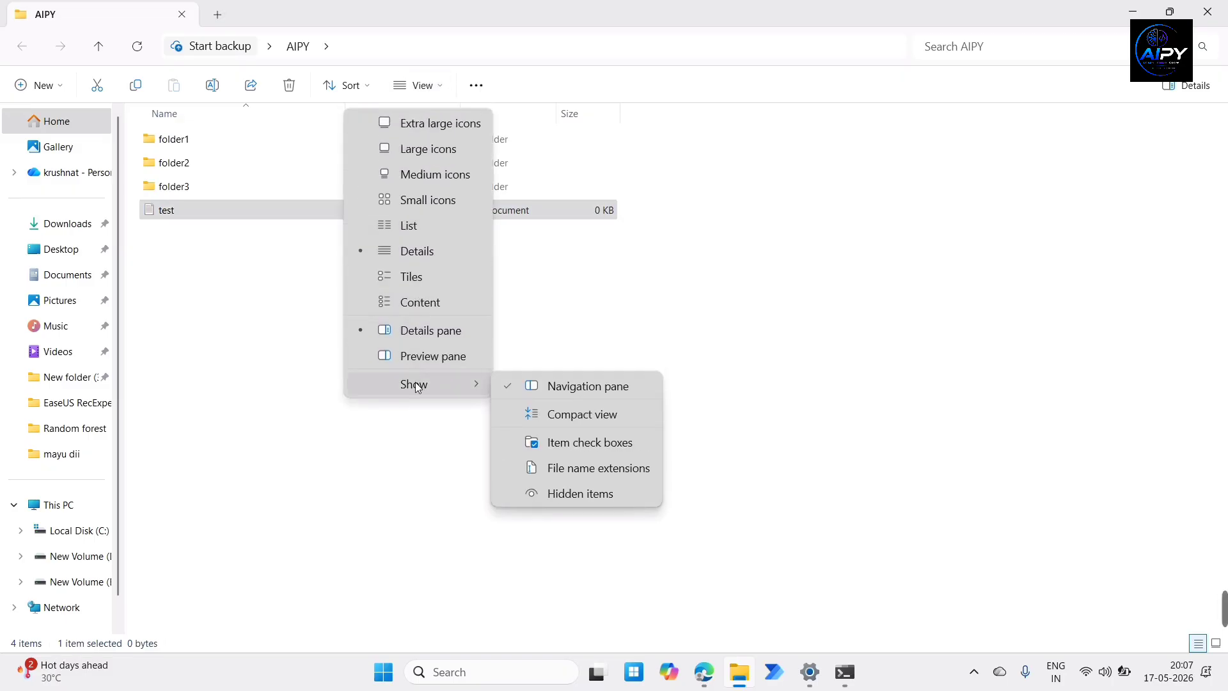
pyautogui.click(567, 471)
pyautogui.click(477, 417)
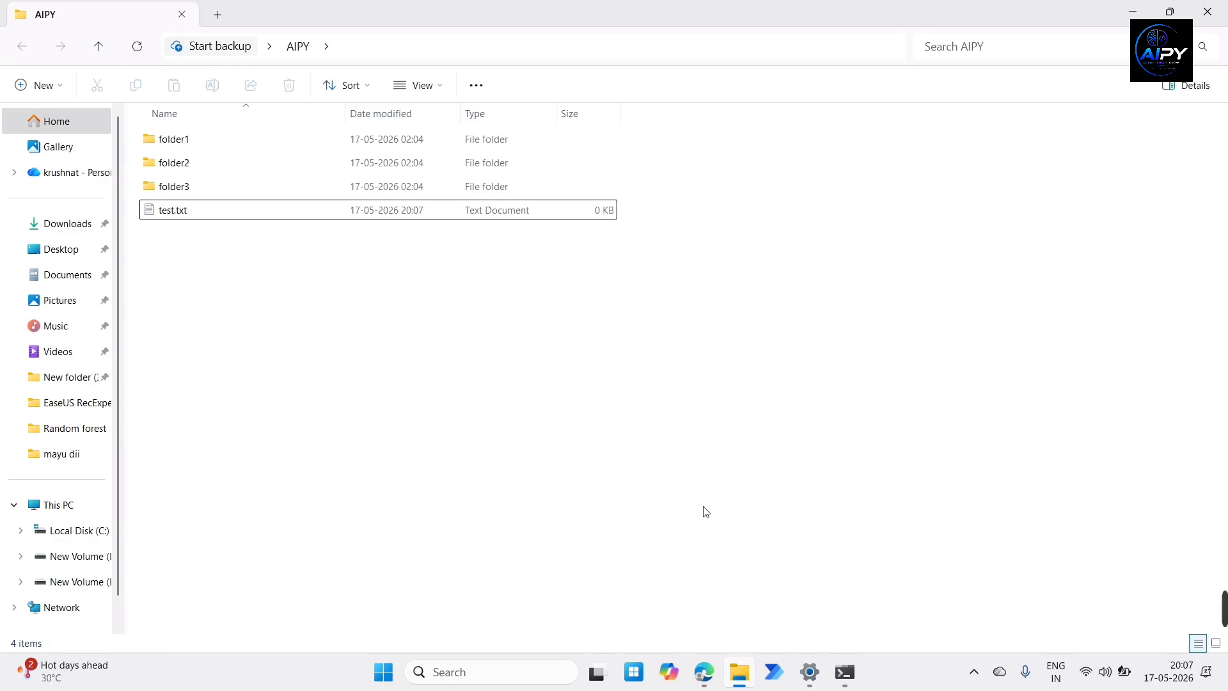
pyautogui.moveTo(844, 683)
pyautogui.moveTo(703, 673)
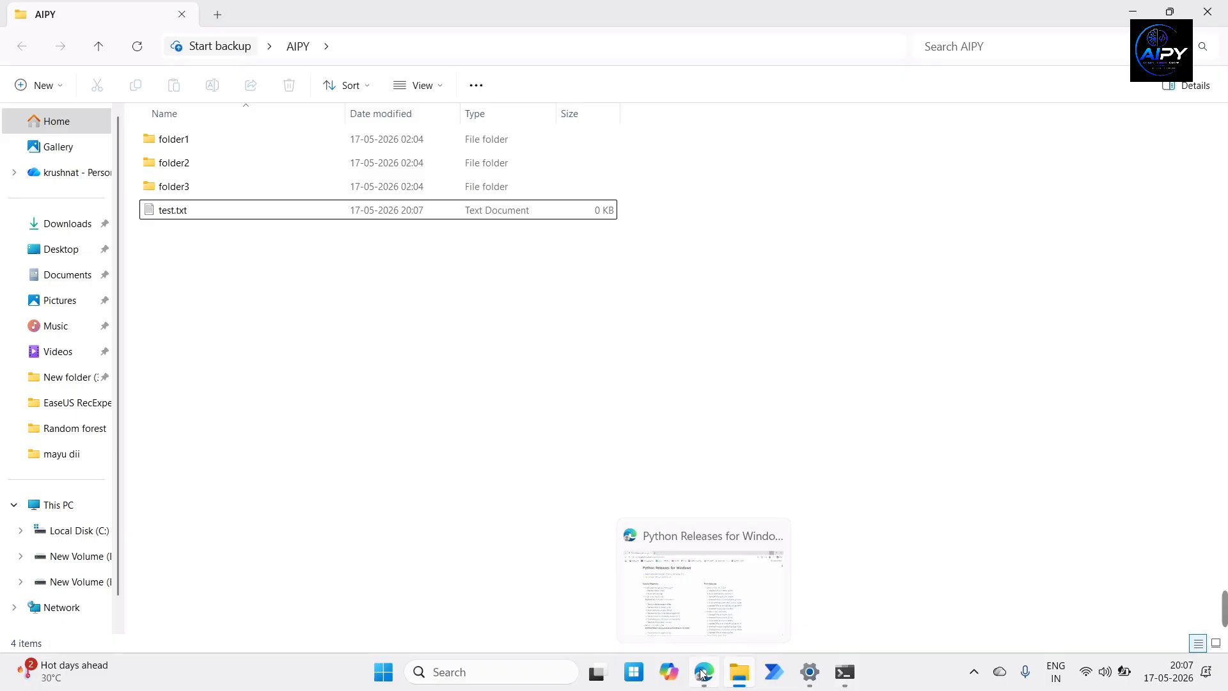